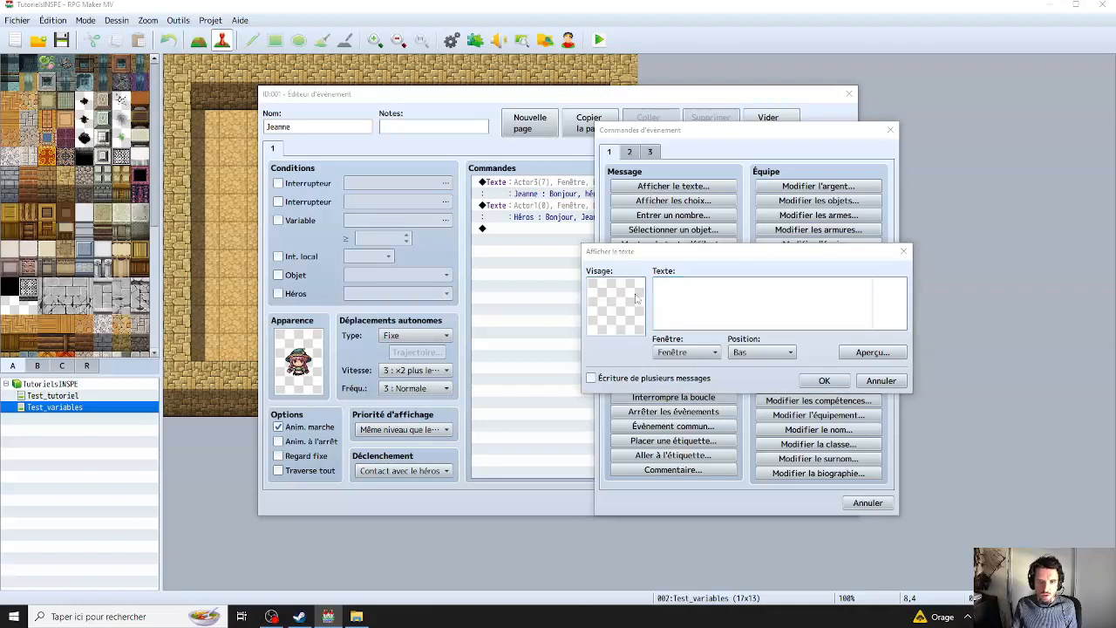
Set the new message's face to the pink-haired girl in a witch hat from Actor3
left_click(567, 219)
left_click(573, 238)
double_click(870, 294)
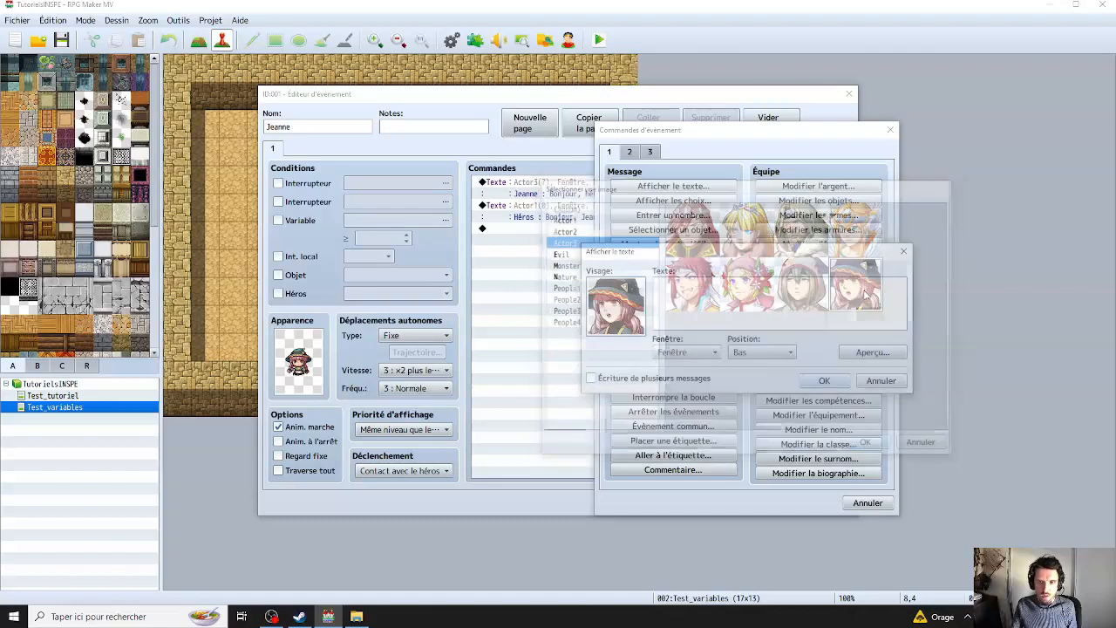
Add the message "Veux-tu manger des brocolis, des courgettes, des pommes de terre ou rien du tout ?" over two lines
type("Veux-tu mang")
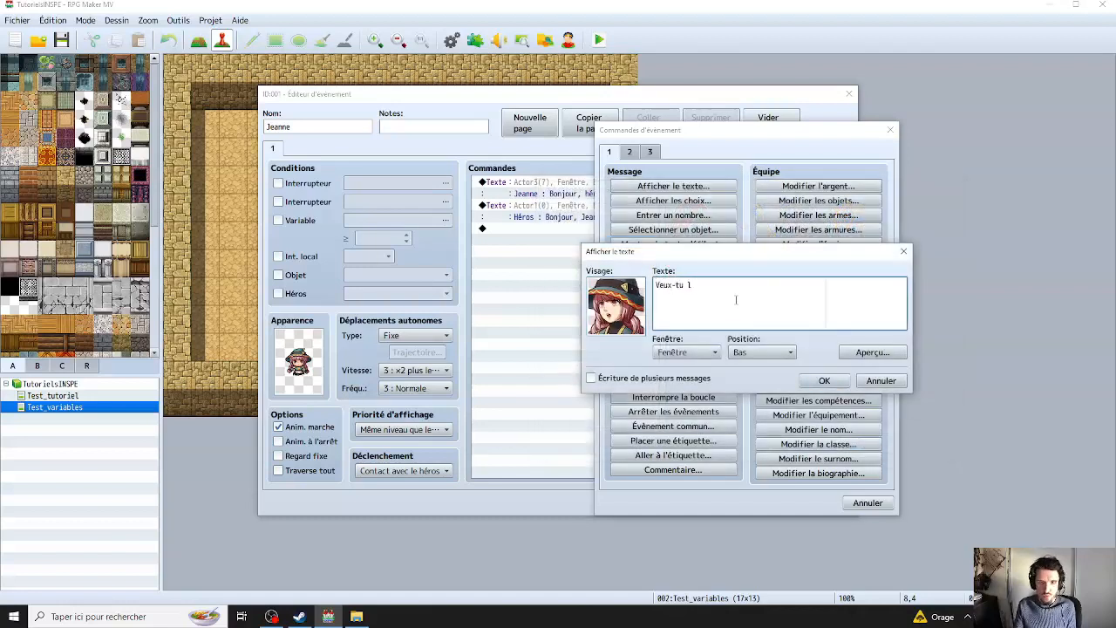
type("er des br")
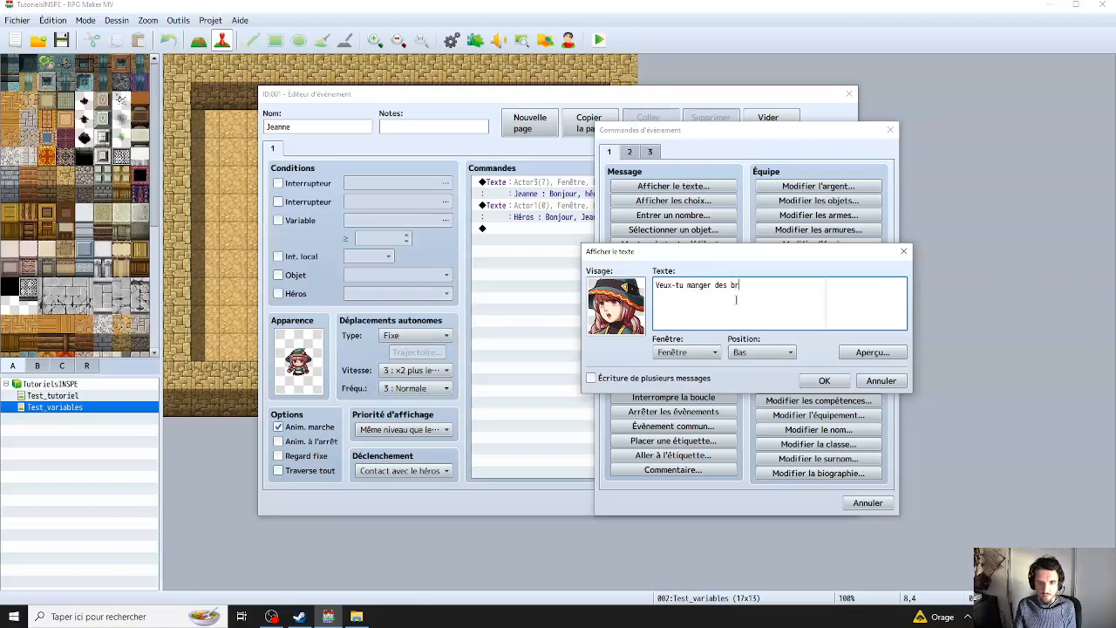
type("ocolis, des courgettes, ")
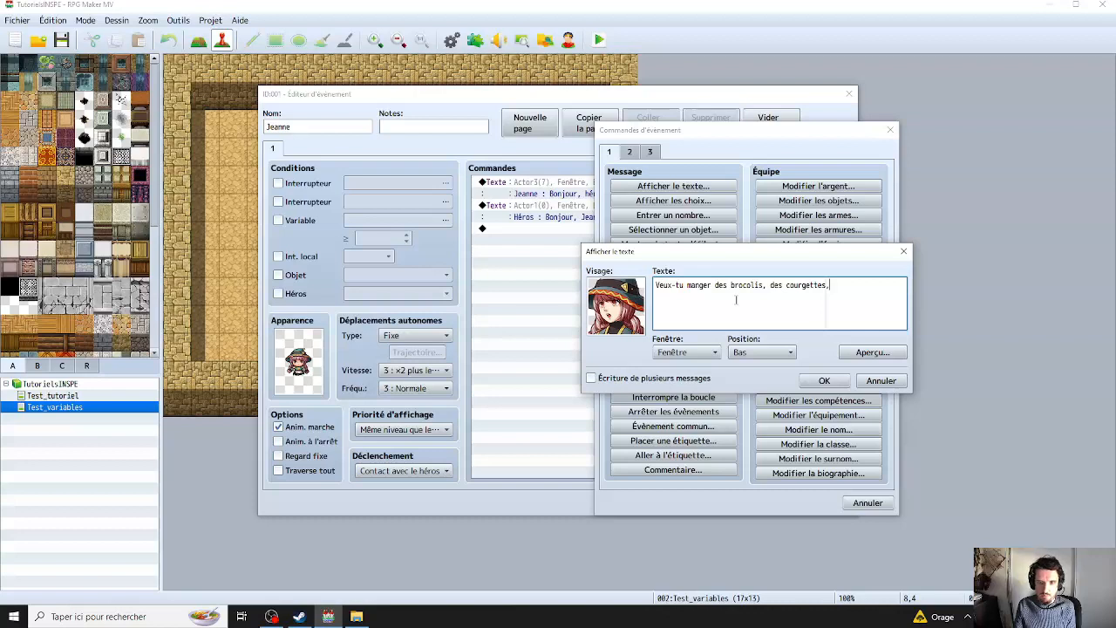
type("des pommes de terre ou")
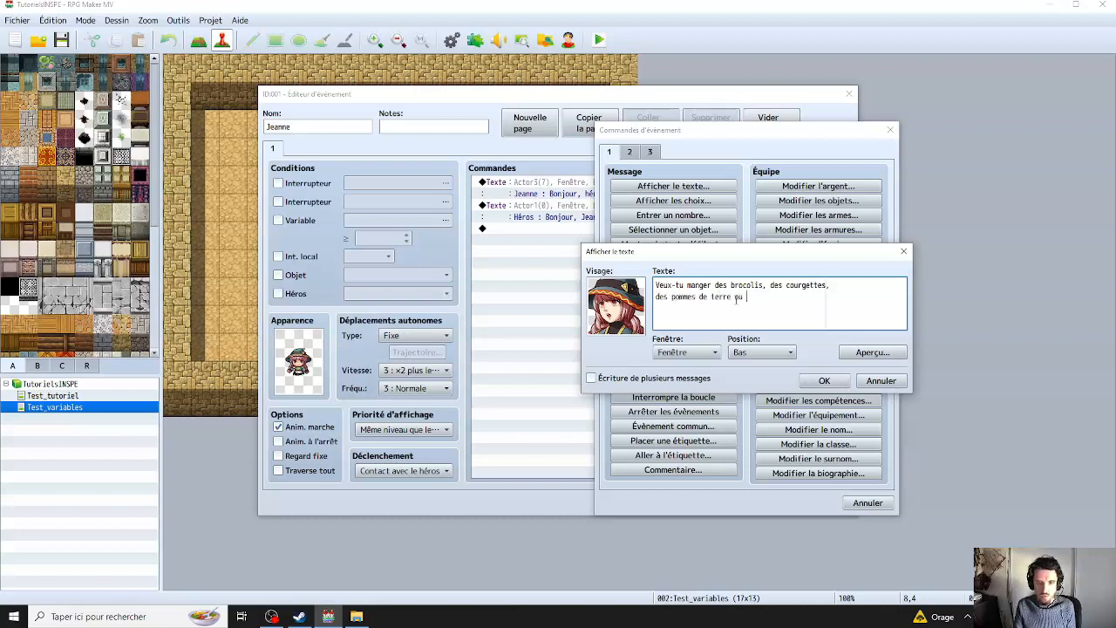
type(" rien du tout ?")
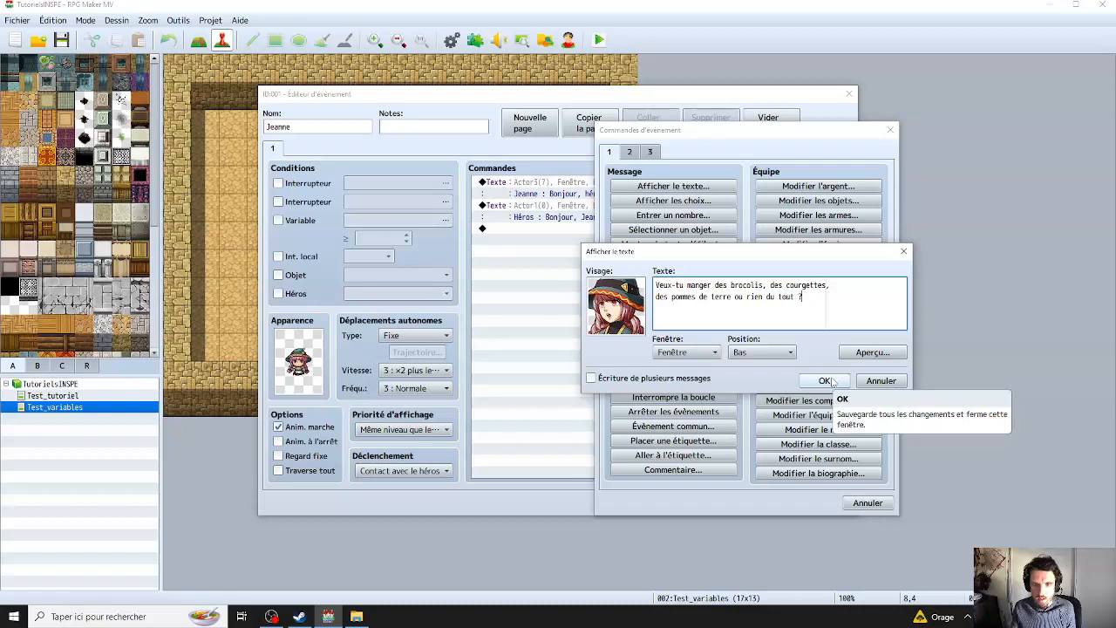
left_click(824, 381)
Start a choices command after the question, with choice 1 "Des brocolis !" and choice 2 "Des courgettes !"
right_click(637, 265)
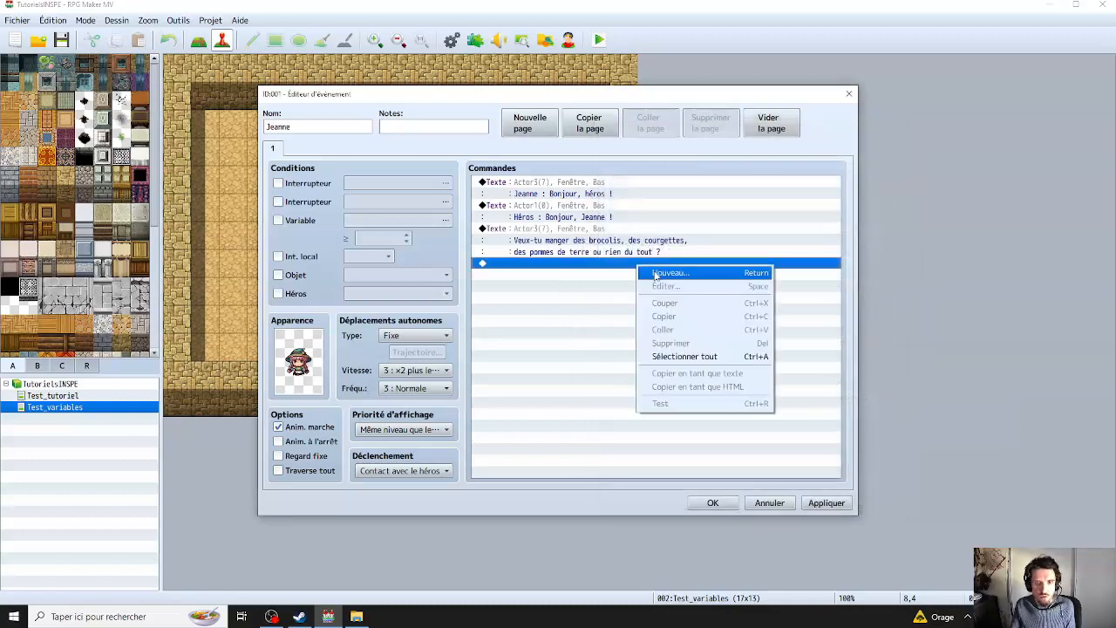
left_click(667, 273)
left_click_drag(611, 126, 824, 143)
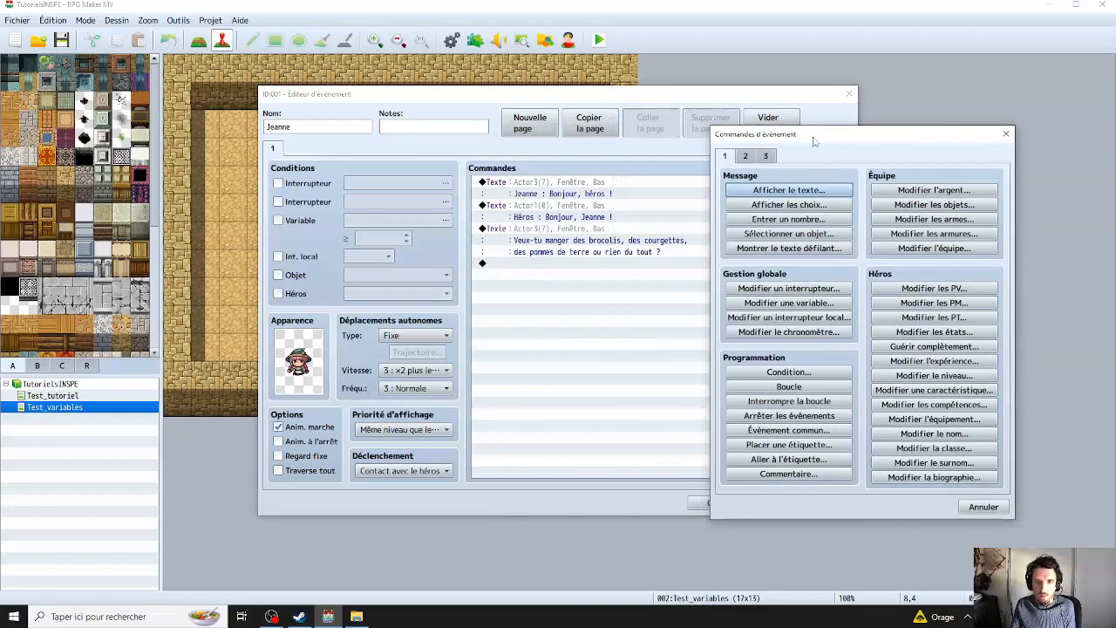
left_click(789, 206)
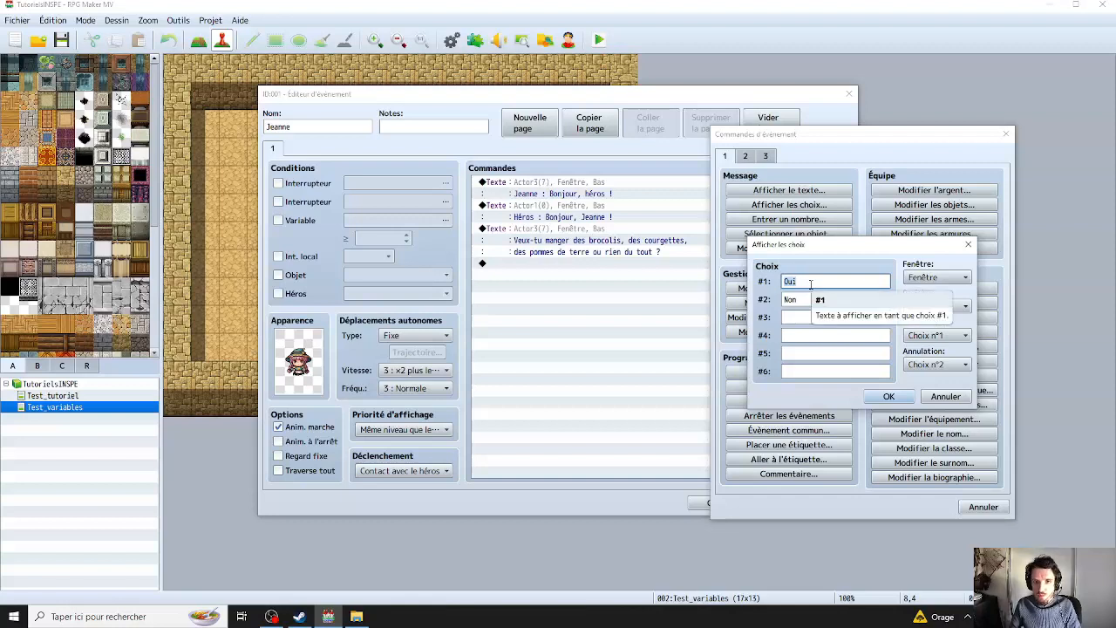
type("Broc")
key("BackSpace")
key("BackSpace")
type("Des brocolis")
key("Tab")
type("Des courgettes !")
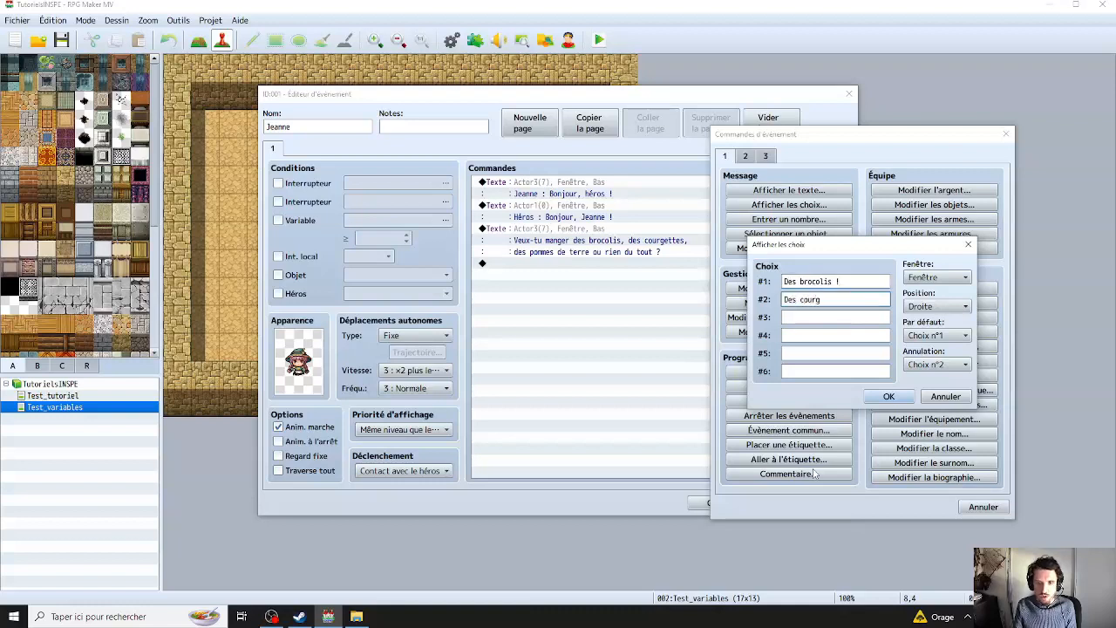
Enter "Des pommes de terre !" as choice 3 and "Rien, merci." as choice 4
key("Tab")
type("Des pommes de terre !")
key("Tab")
type("a")
key("BackSpace")
type("Rien, ")
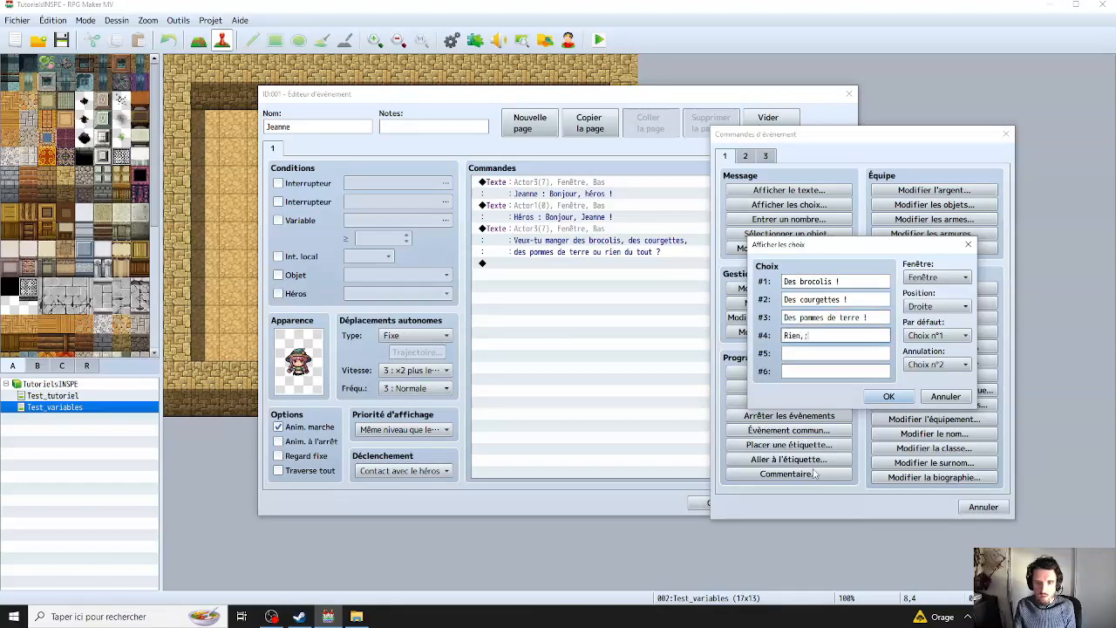
type("merci.")
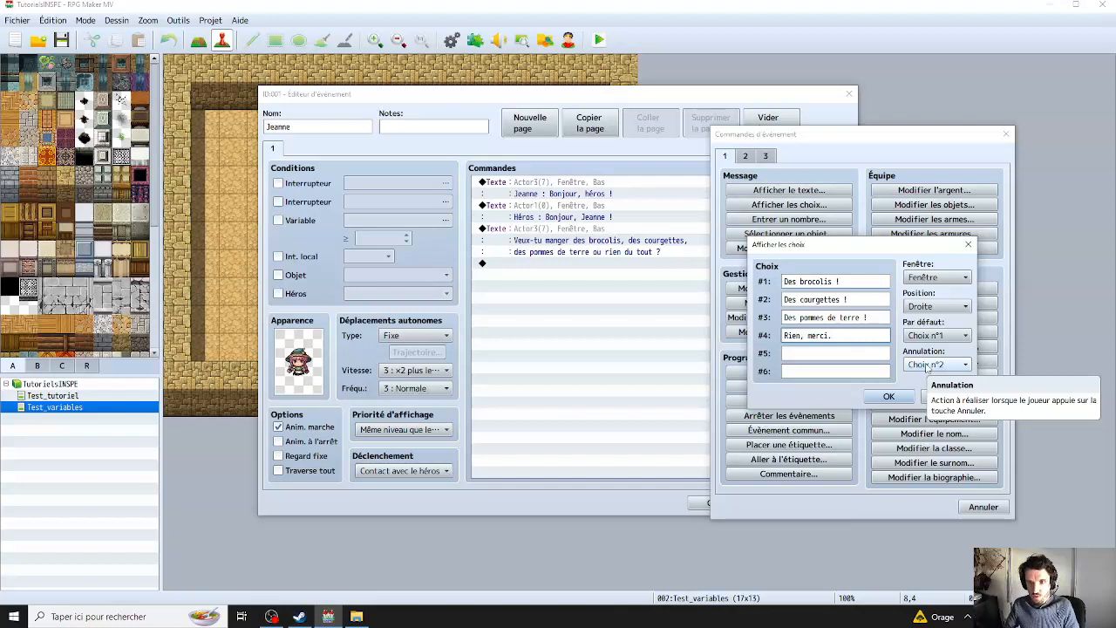
Set the choices' cancel action to Choix n°4 and the default to Aucun, and insert the command
left_click(930, 364)
left_click(944, 454)
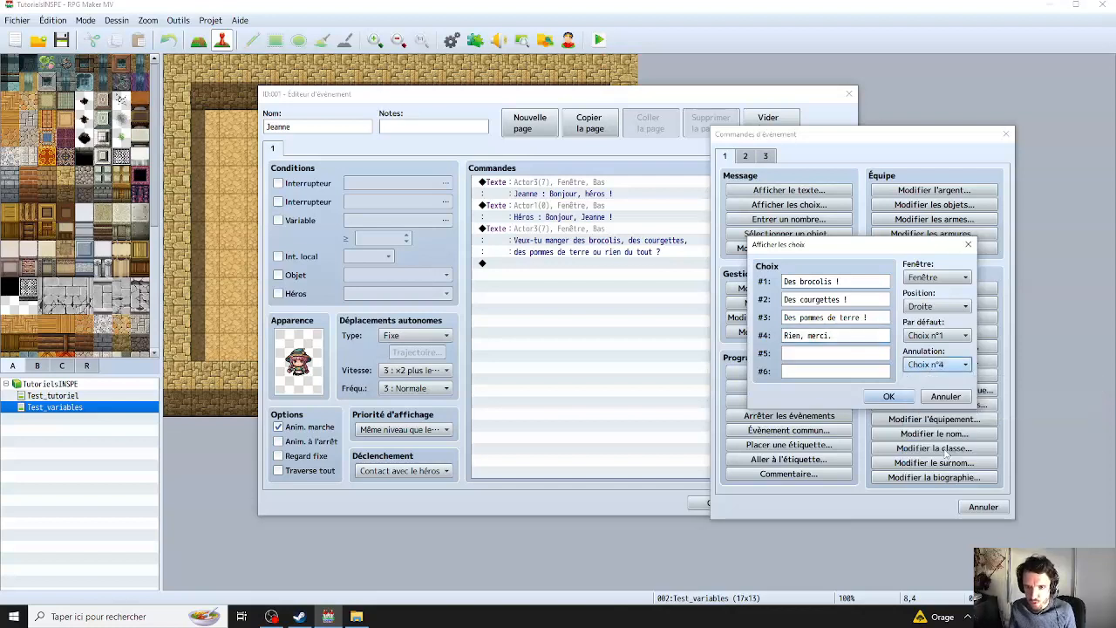
left_click(952, 336)
left_click(940, 351)
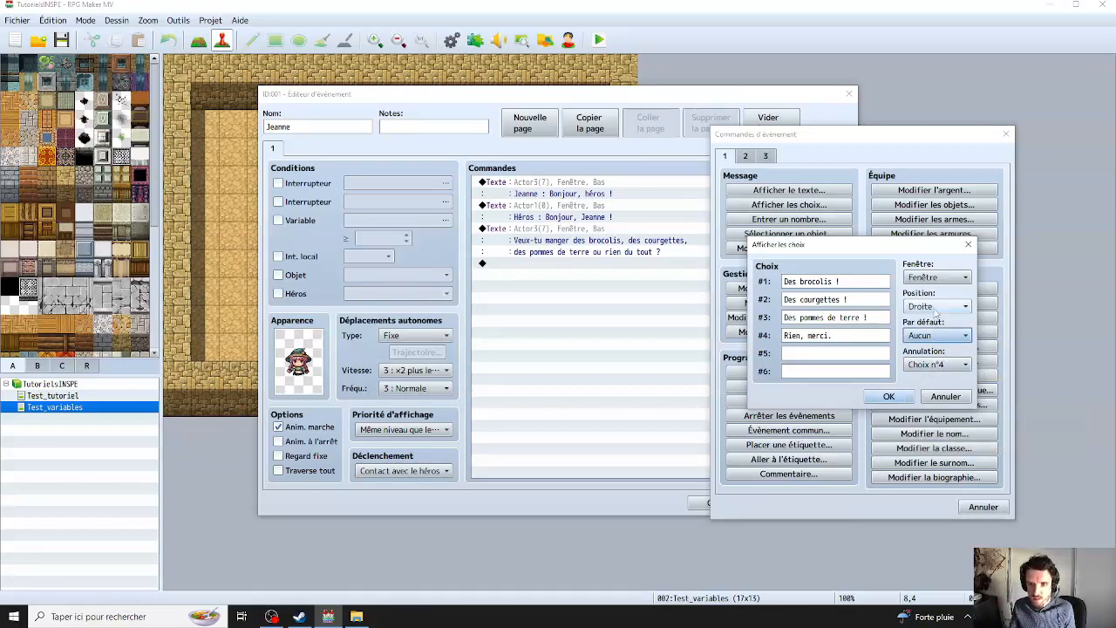
left_click(887, 398)
Examine the inserted choices command and the empty command line under each of its four branches
left_click(571, 267)
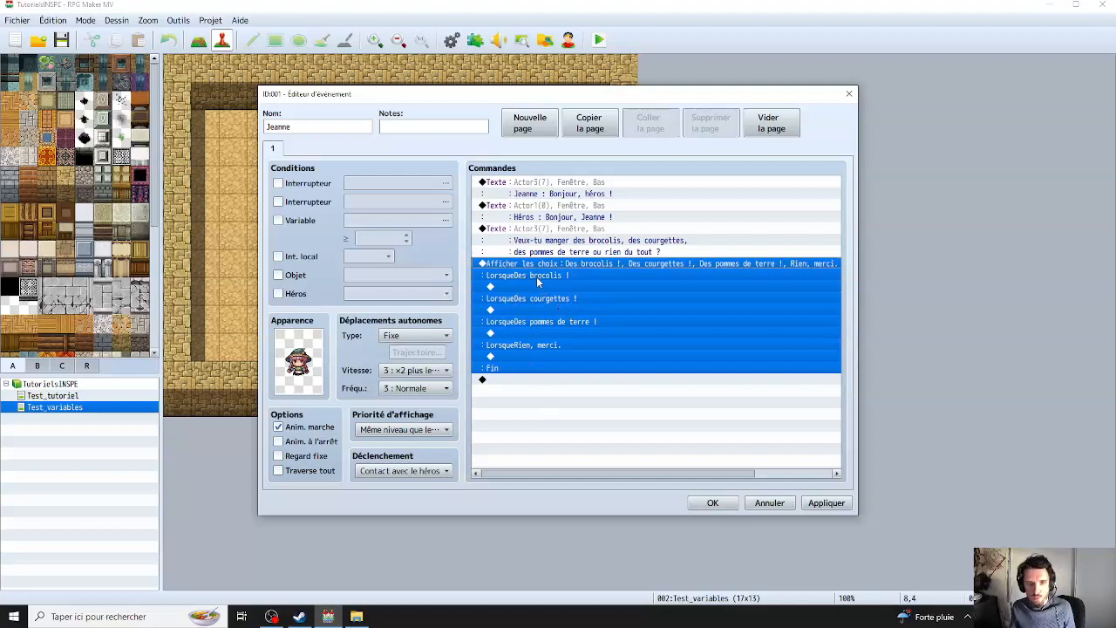
left_click(536, 277)
left_click(538, 265)
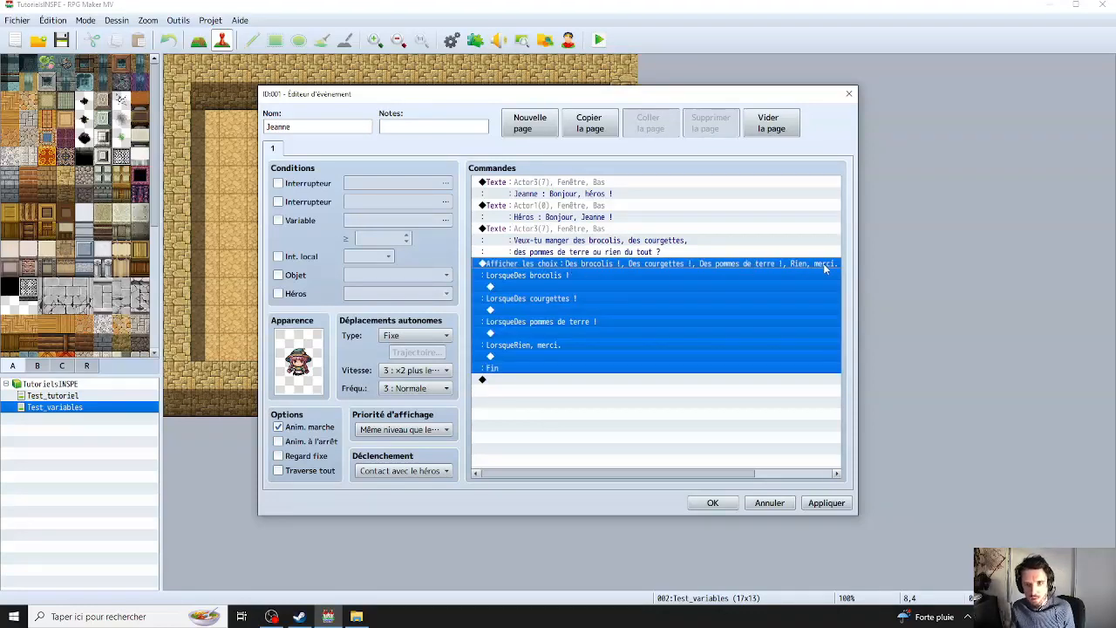
left_click(557, 275)
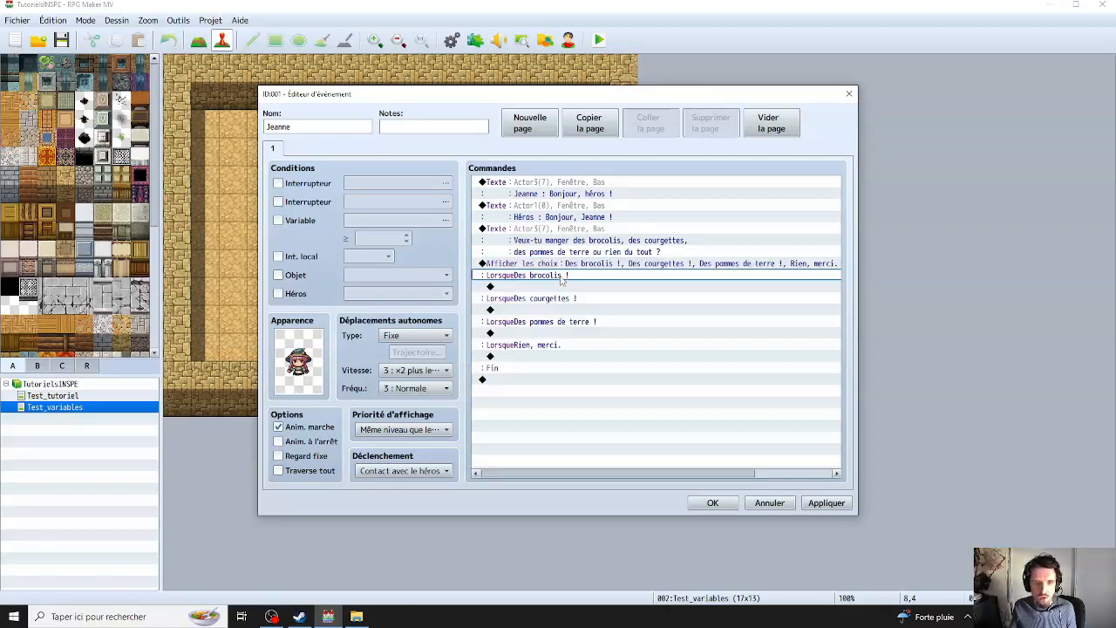
left_click(563, 287)
left_click(545, 310)
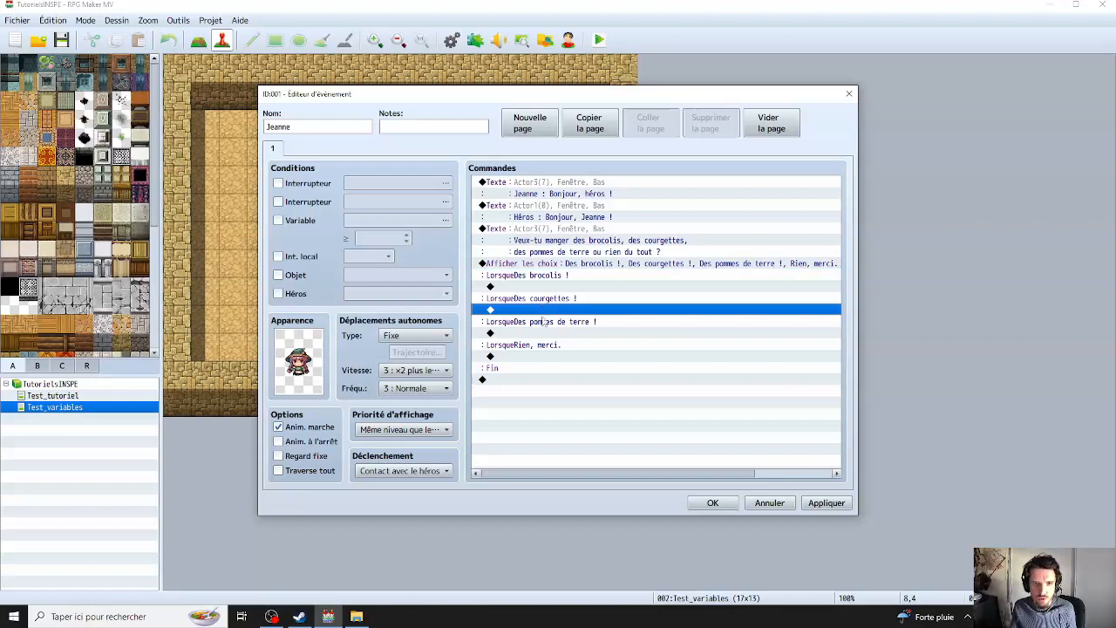
left_click(545, 334)
left_click(537, 358)
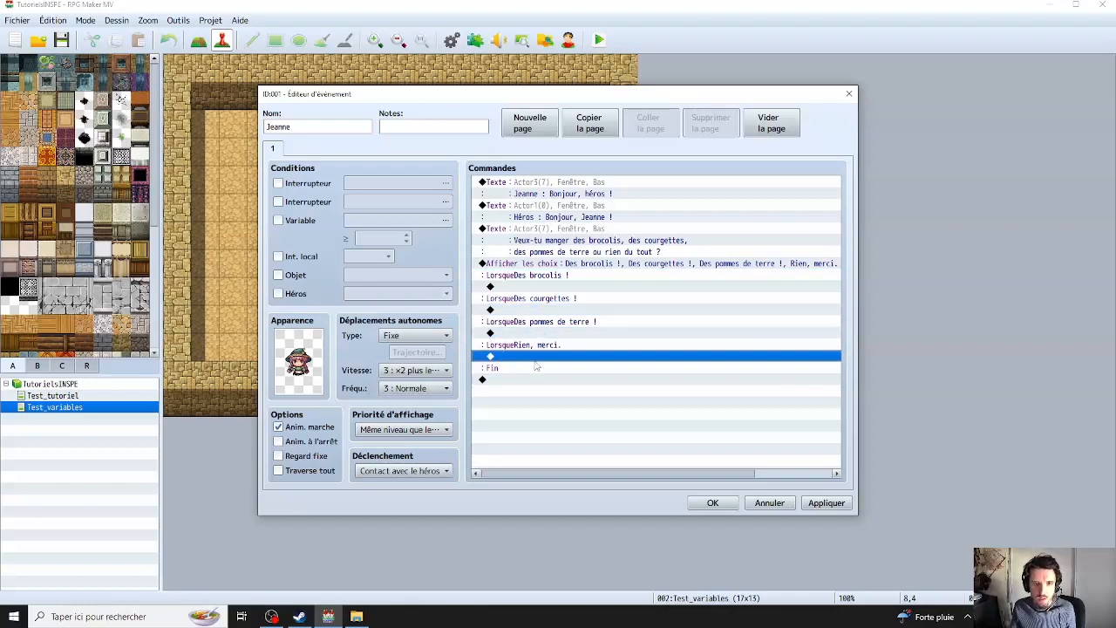
Start a new text message inside the "Des brocolis !" branch
left_click(550, 289)
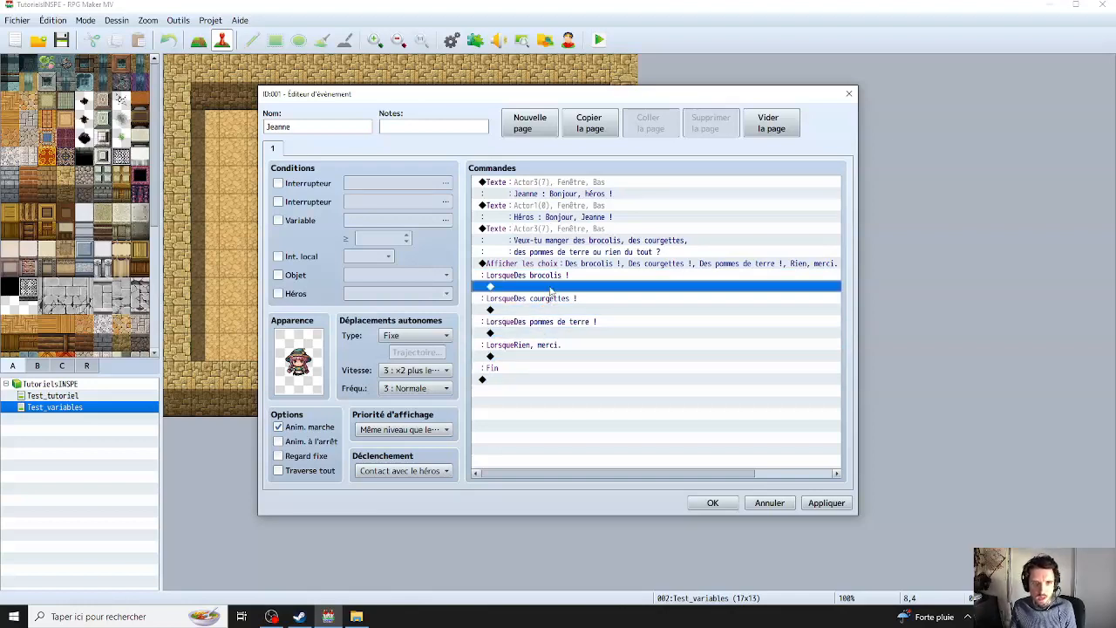
right_click(550, 290)
left_click(562, 294)
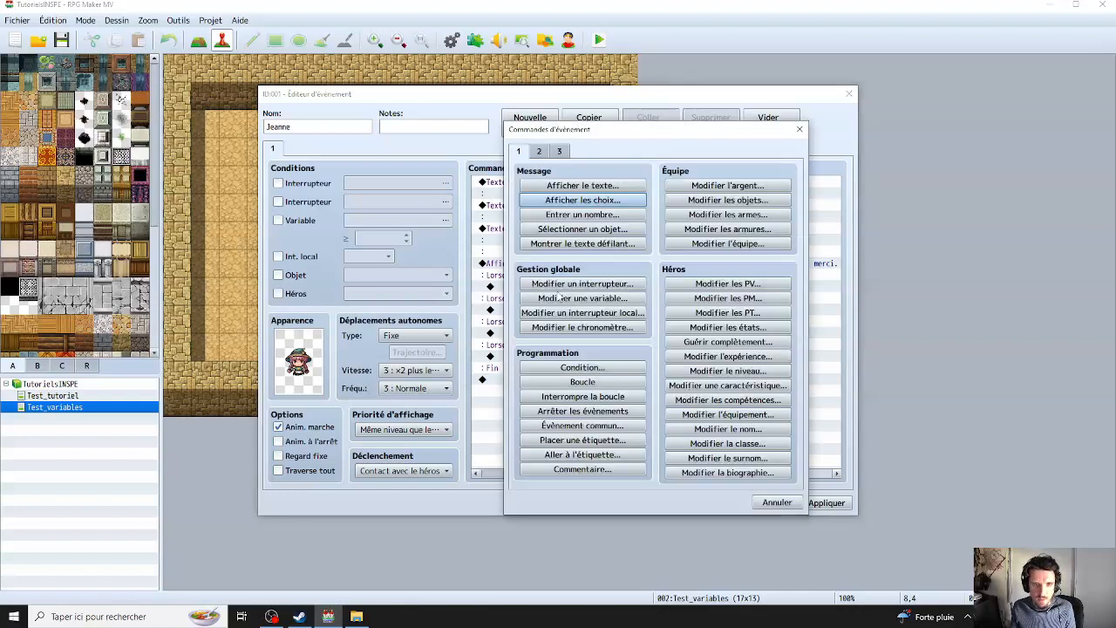
left_click_drag(597, 140, 754, 152)
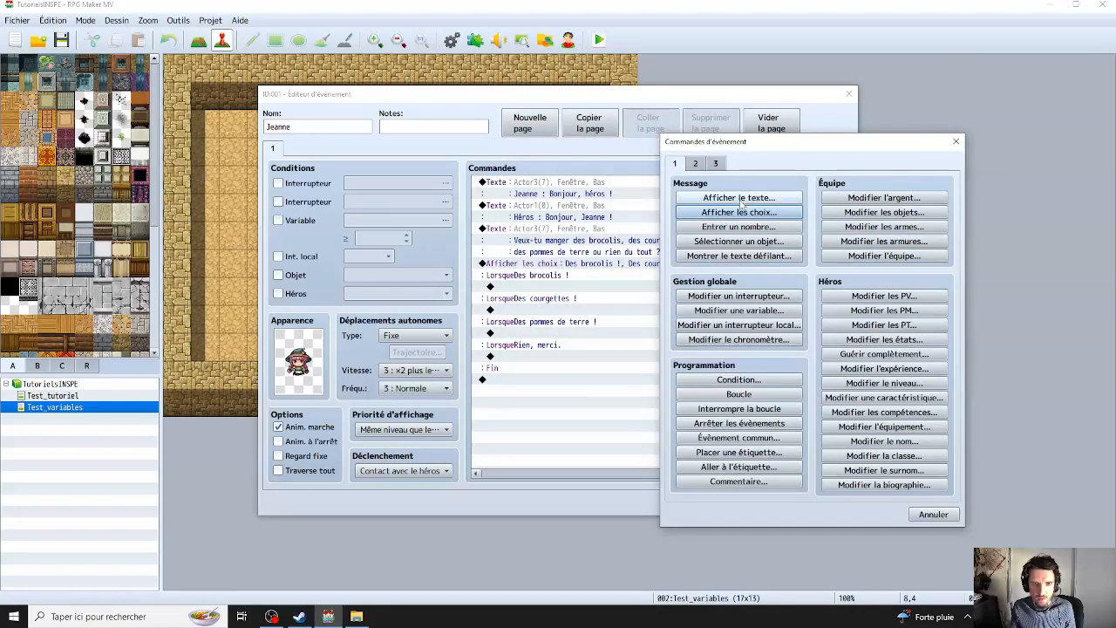
left_click(739, 198)
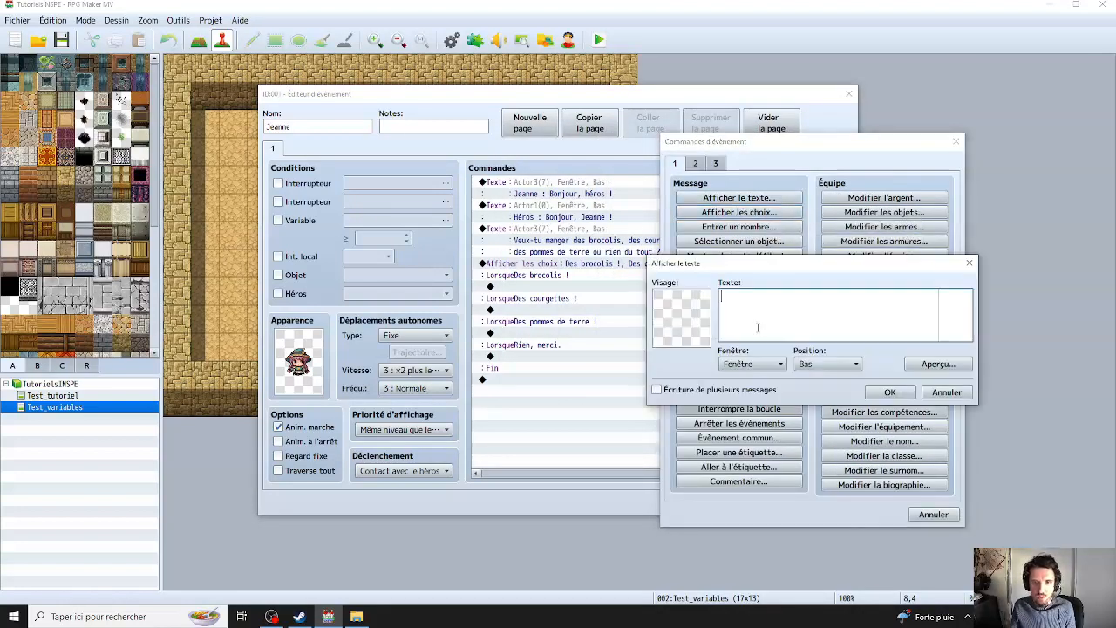
double_click(684, 325)
left_click(647, 244)
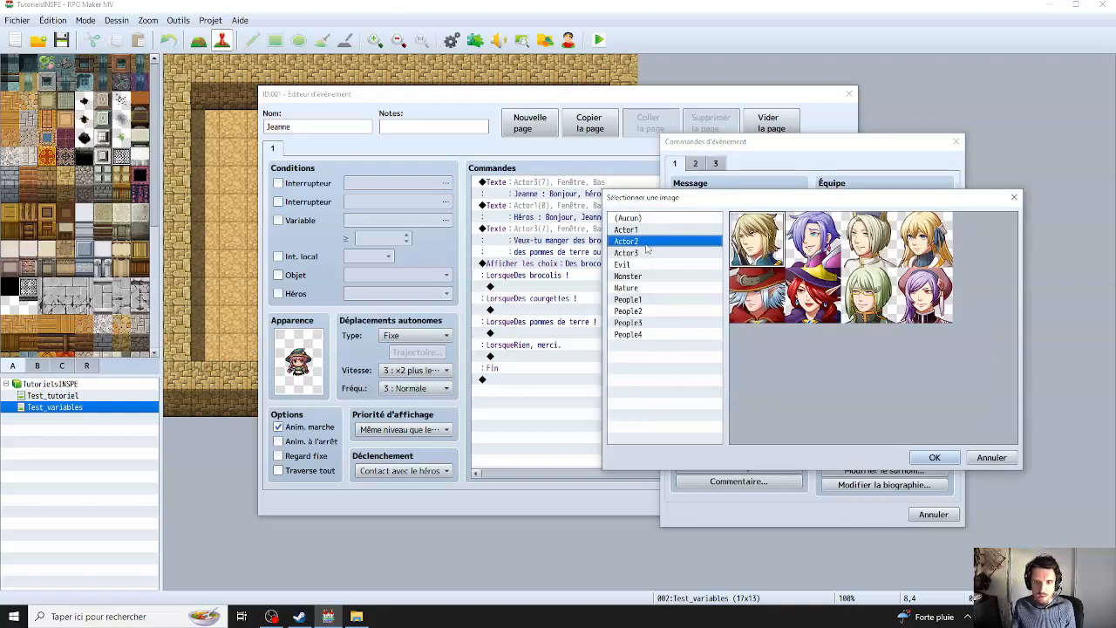
left_click(991, 457)
Enter "Jeanne vous tend des brocolis cuits à la vapeur." as the broccoli branch's message, without a face
left_click(815, 328)
type("Jeanne vous tend des b")
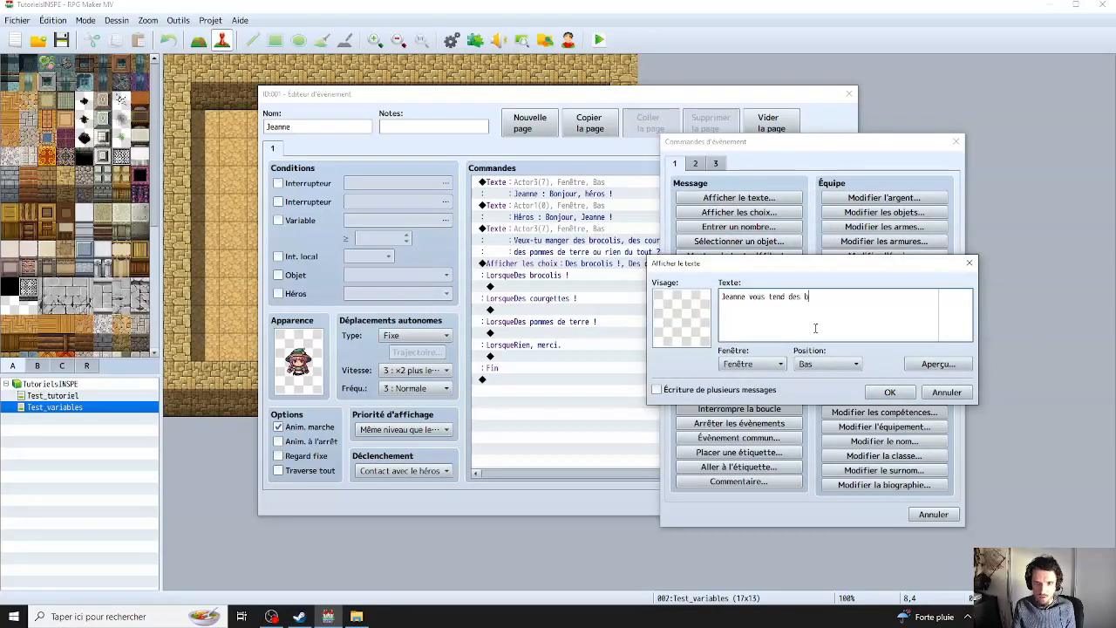
type("rocolis")
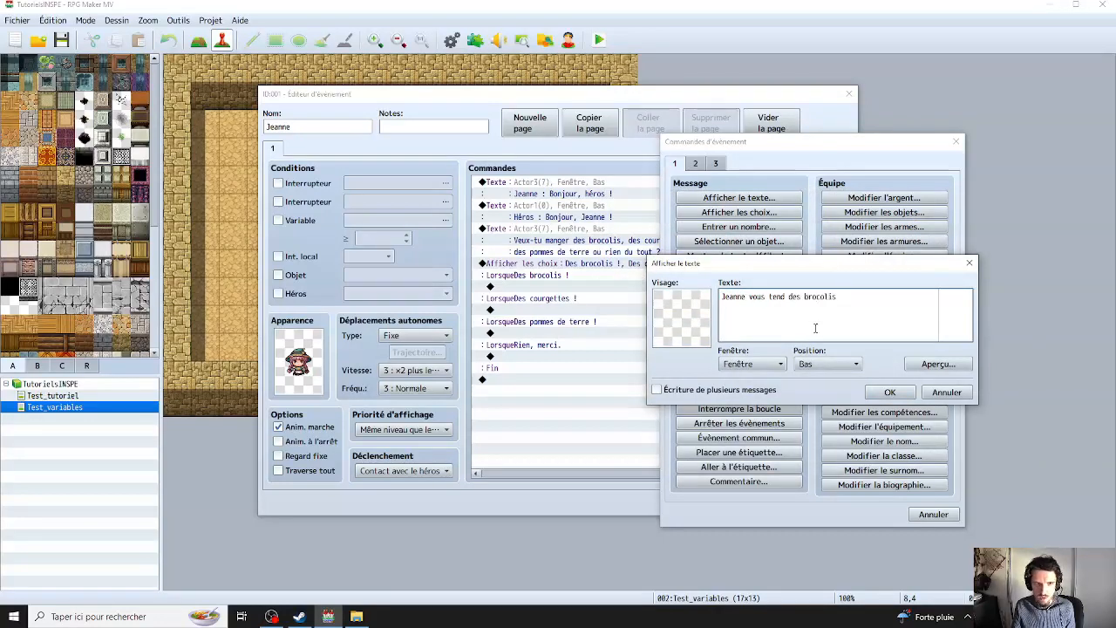
type(" cuits à la vapeur")
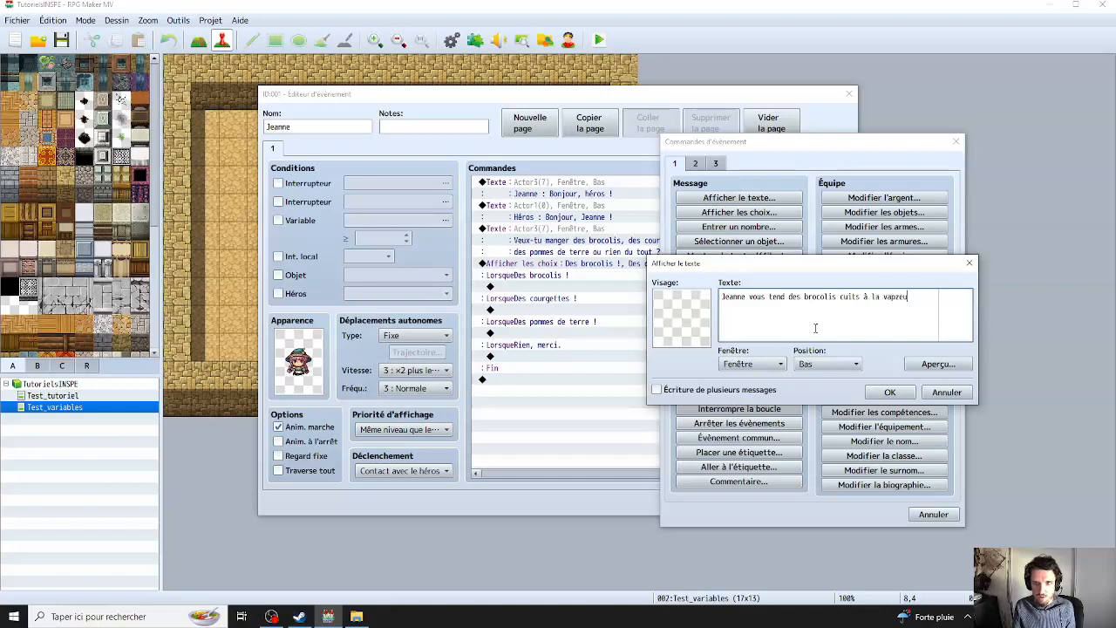
type(".")
left_click(889, 392)
Add the faceless message "Jeanne vous donne des courgettes crues." inside the "Des courgettes !" branch
right_click(557, 332)
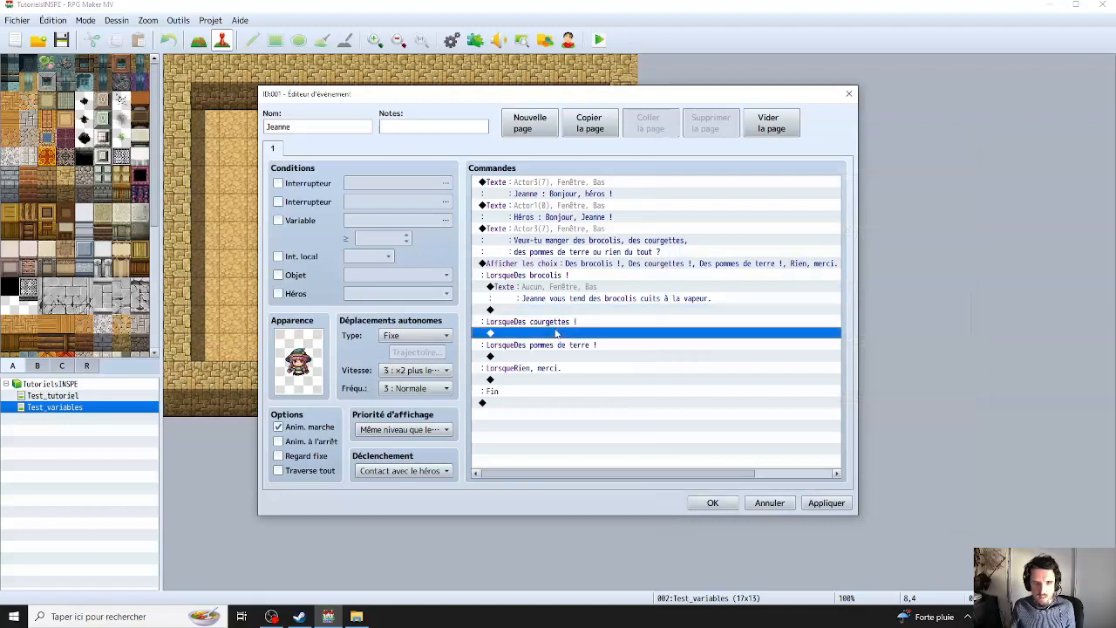
left_click(580, 337)
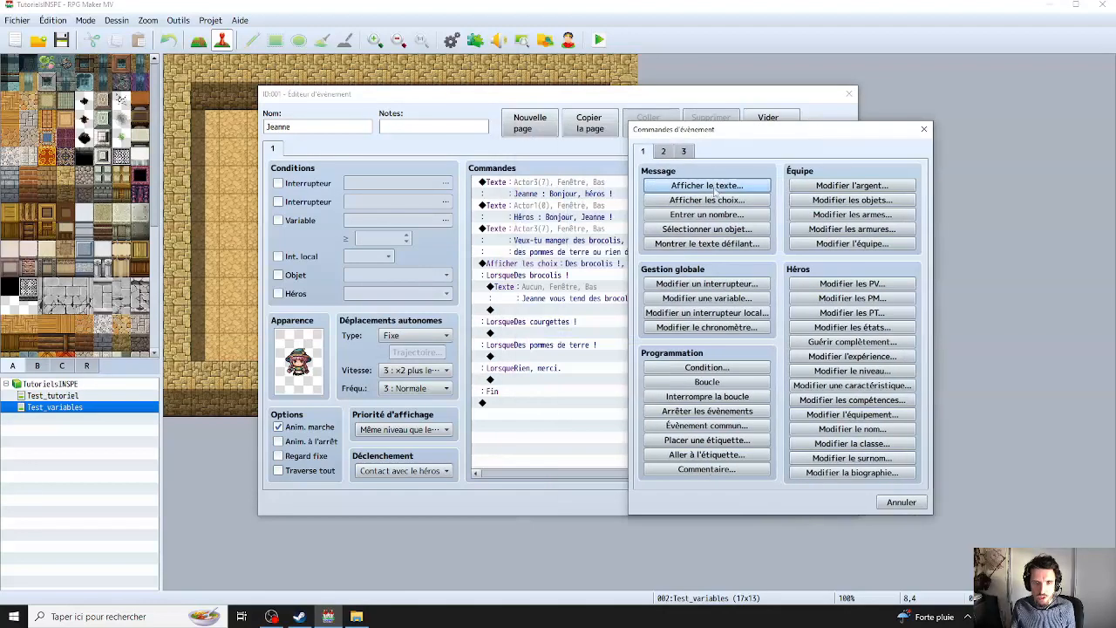
left_click(717, 186)
double_click(662, 301)
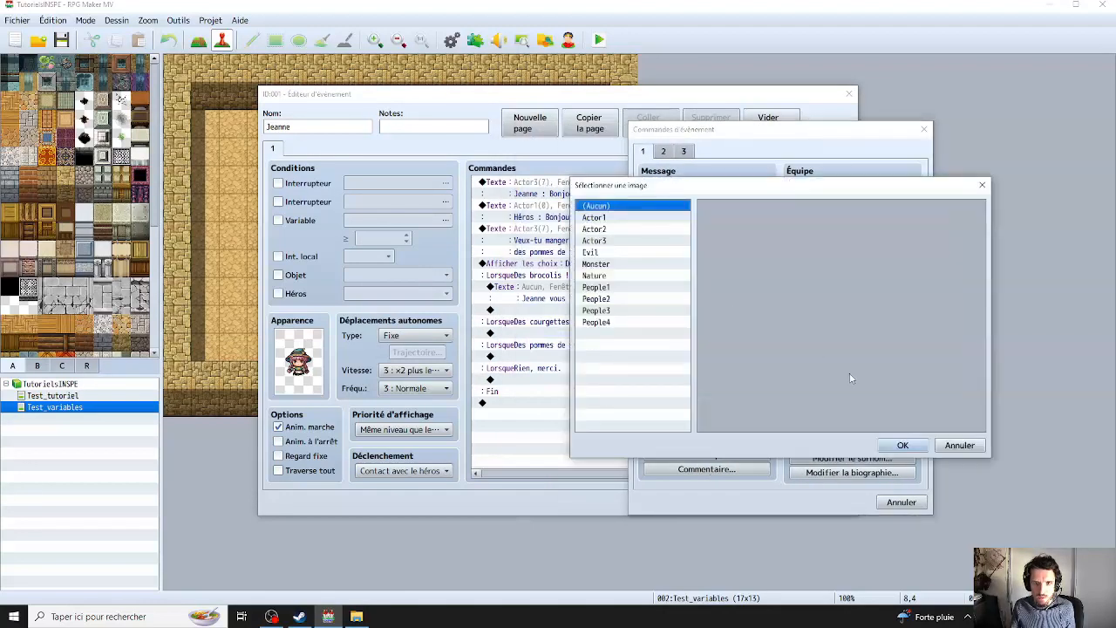
left_click(959, 446)
type("Je")
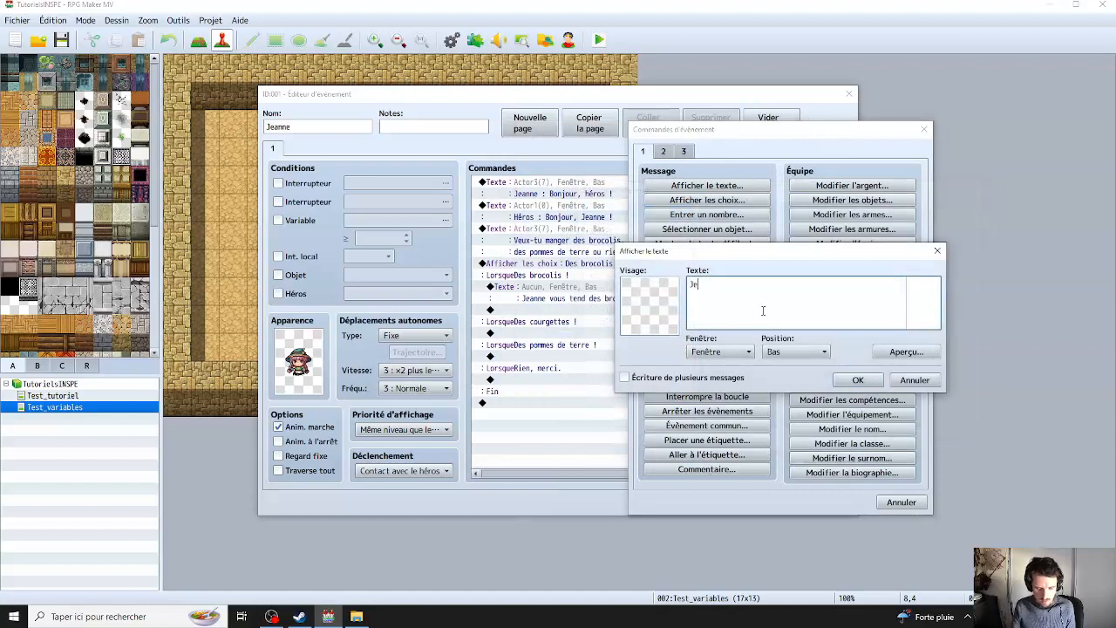
type("anne vous donne des courgettes crues.")
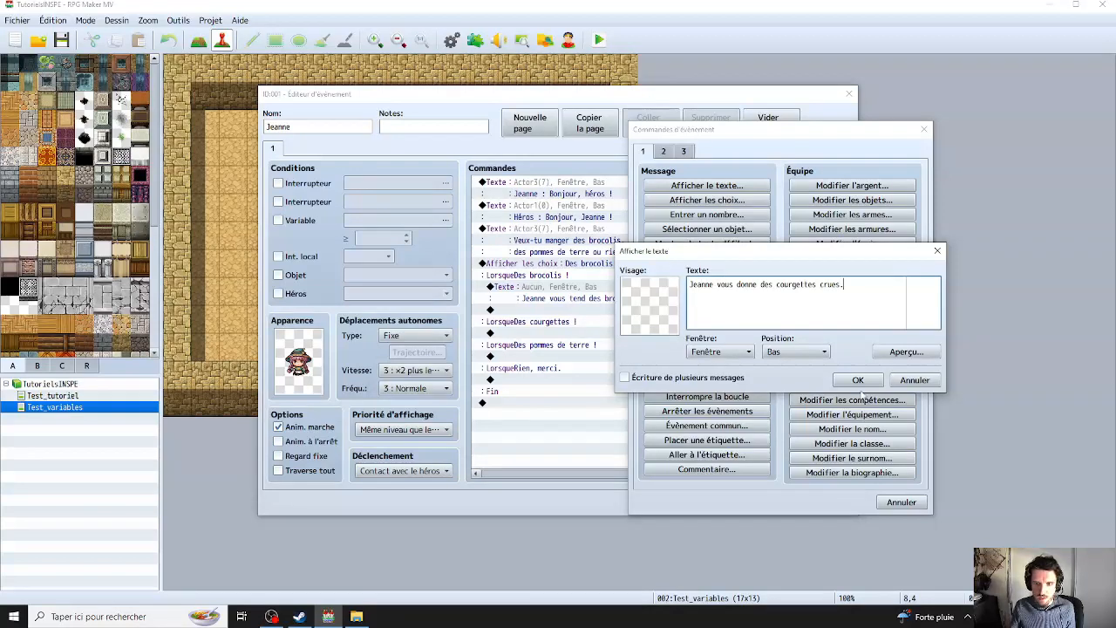
left_click(858, 381)
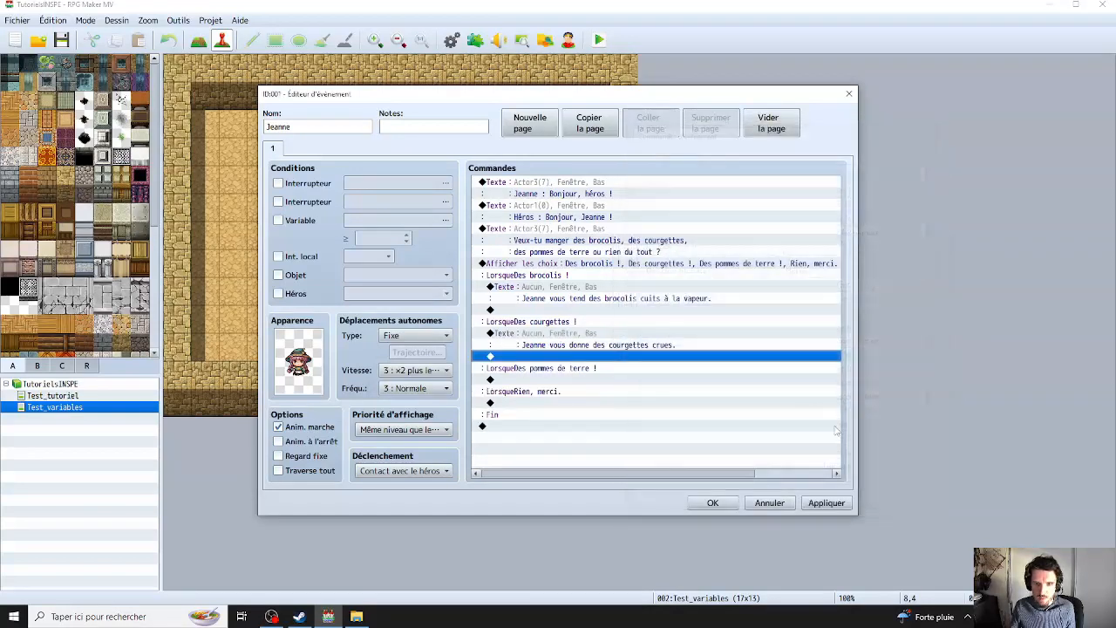
Add the faceless message "Jeanne vous donne des pommes de terre." inside the "Des pommes de terre !" branch and apply the change
left_click(608, 380)
right_click(608, 381)
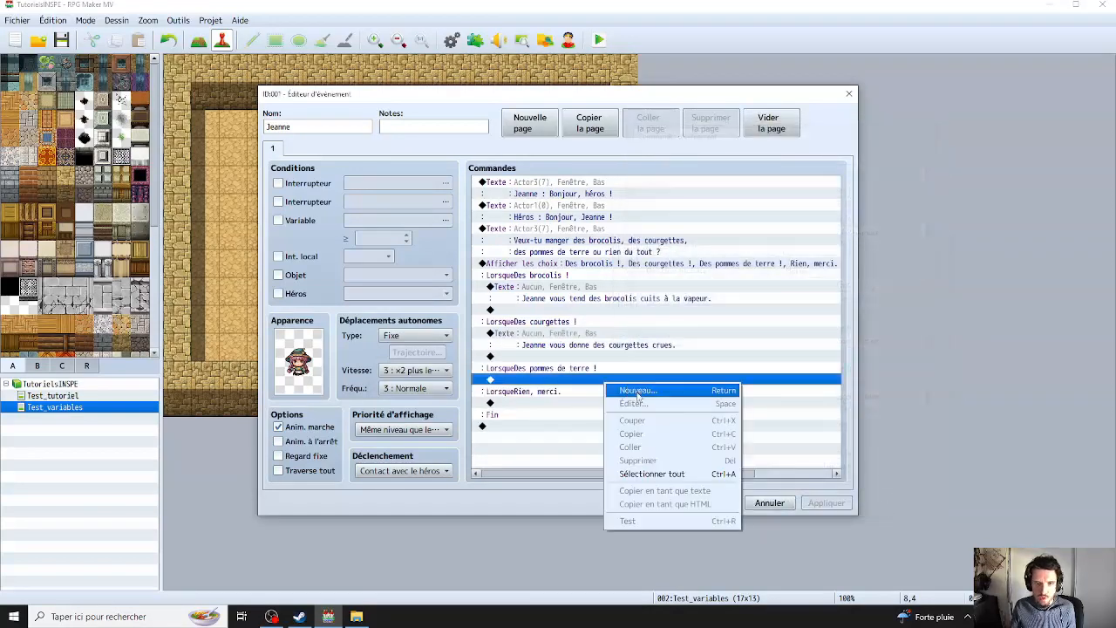
left_click(628, 392)
left_click(582, 185)
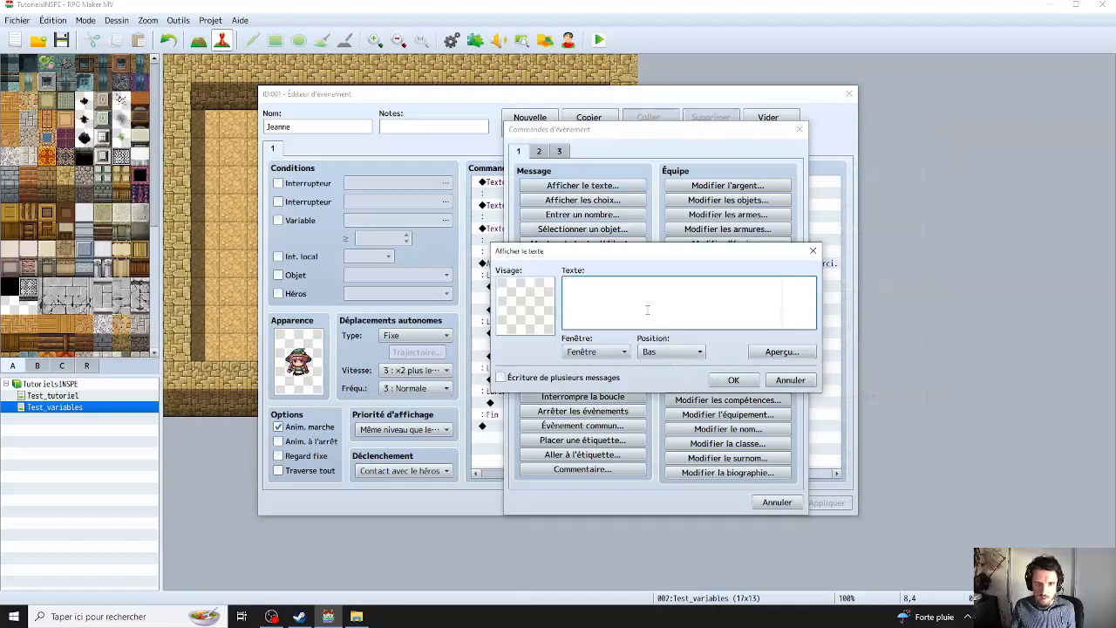
type("Jeanne vous donne ")
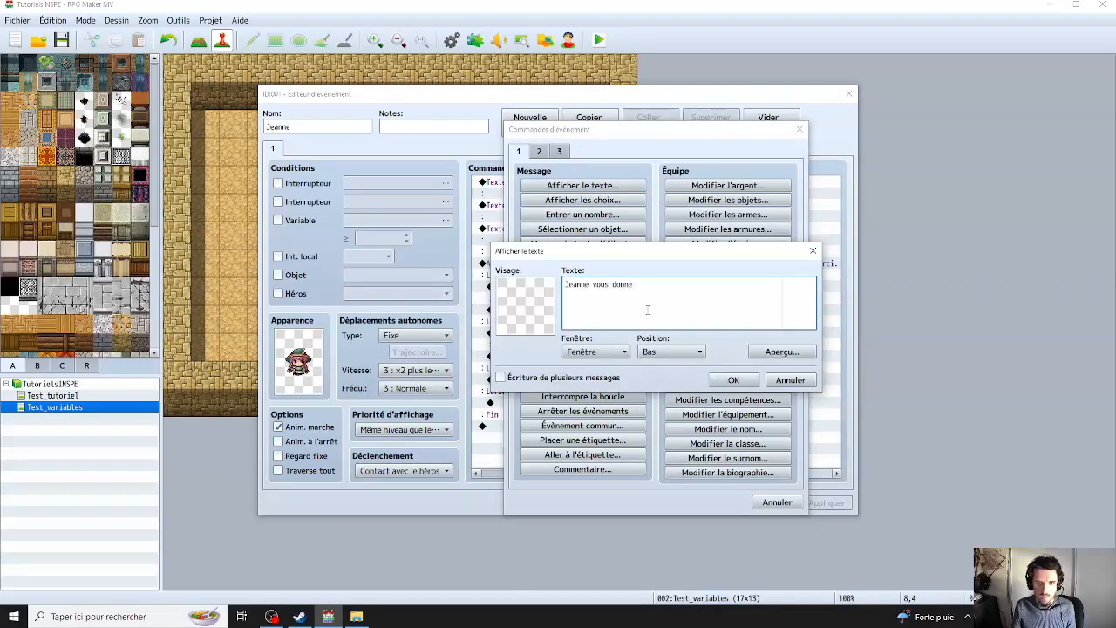
type("des pommes de terre.")
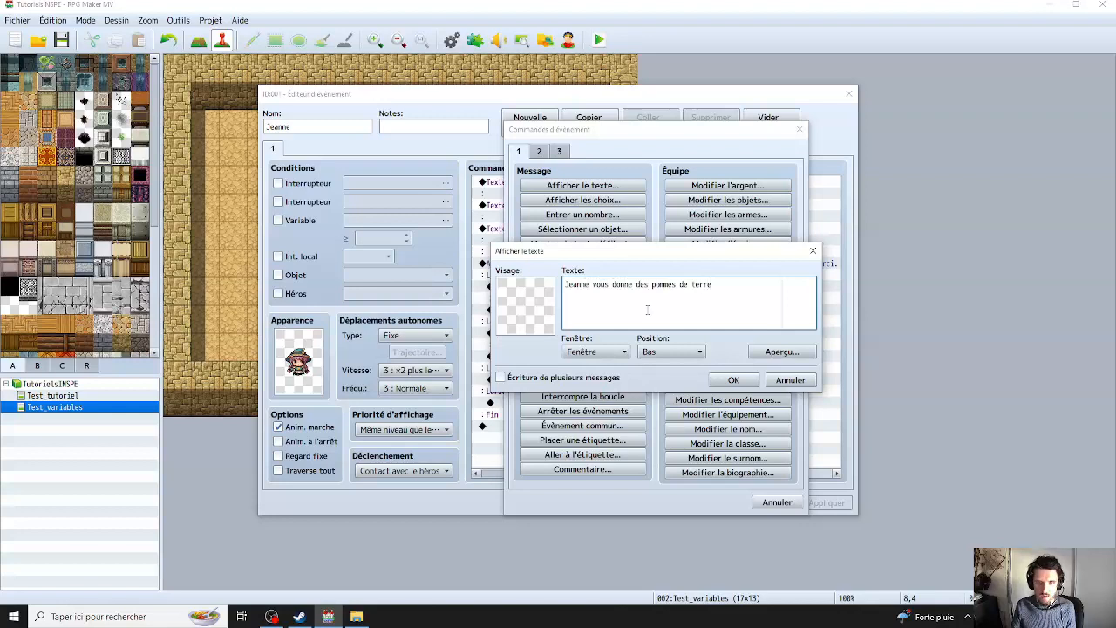
left_click(733, 380)
left_click(815, 502)
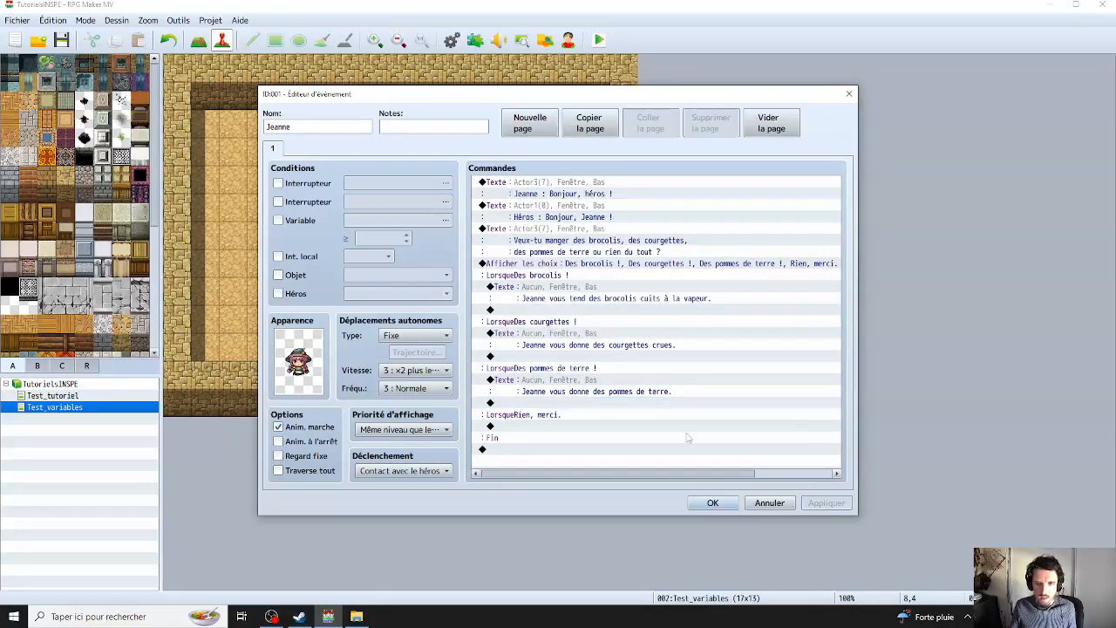
Start a text message inside the "Rien, merci." branch with Jeanne's witch-hat face from the Actor3 set
left_click(615, 426)
right_click(615, 430)
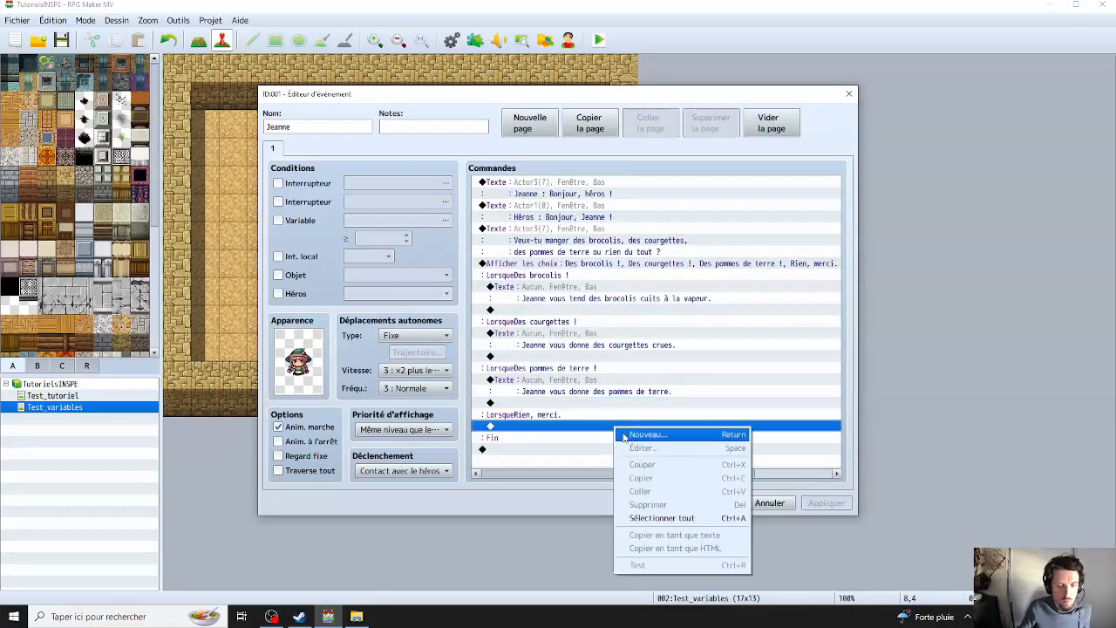
left_click(645, 434)
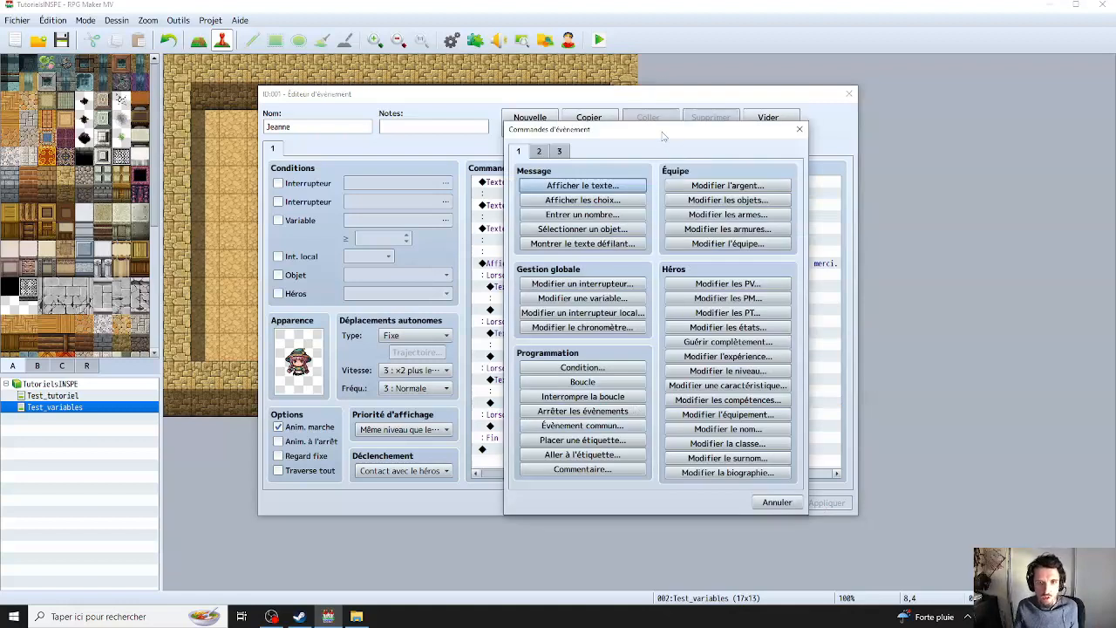
left_click_drag(660, 139, 793, 139)
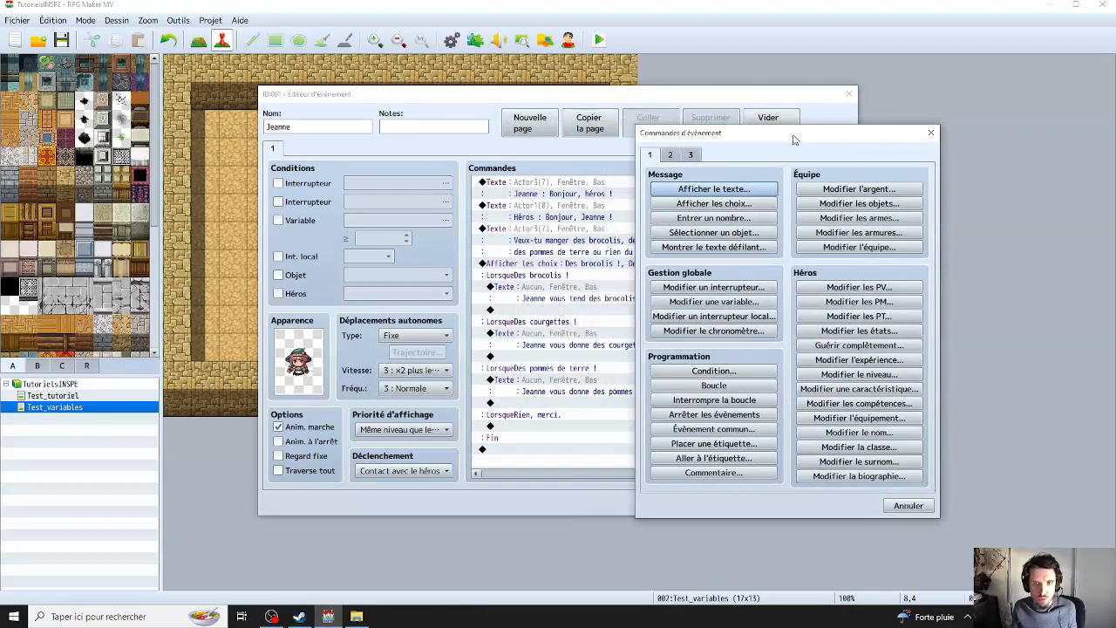
left_click(711, 190)
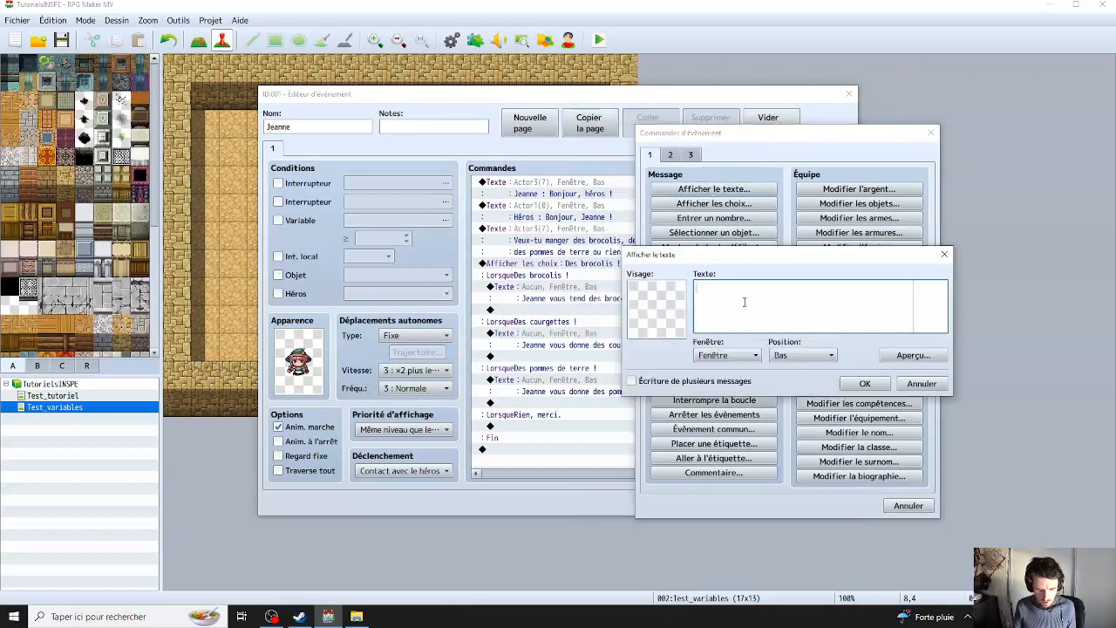
double_click(671, 321)
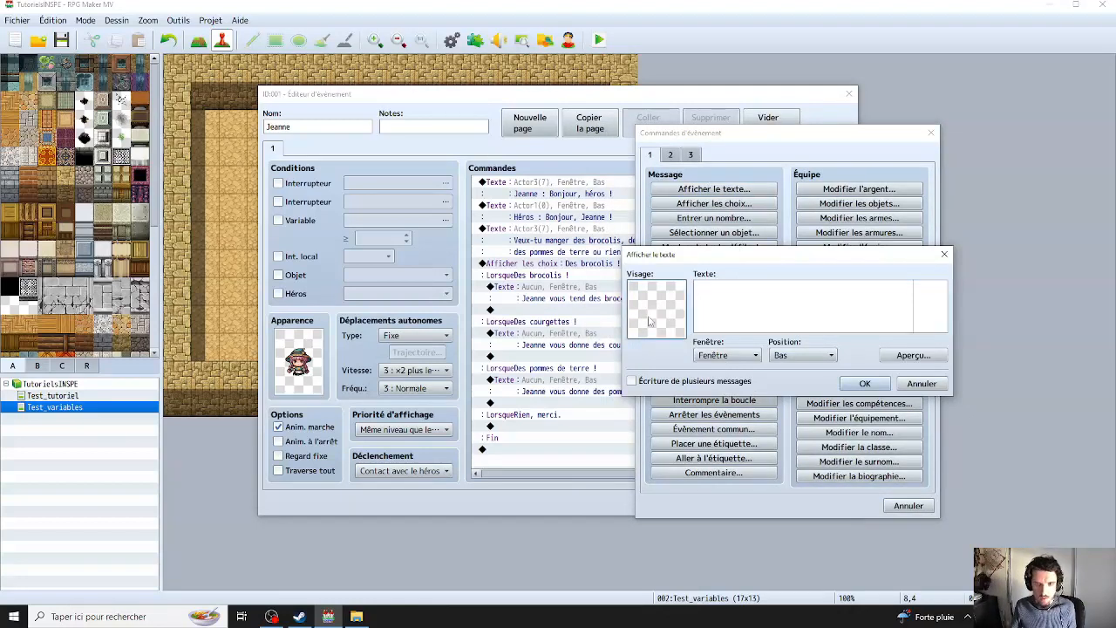
left_click(602, 233)
left_click(607, 243)
double_click(889, 284)
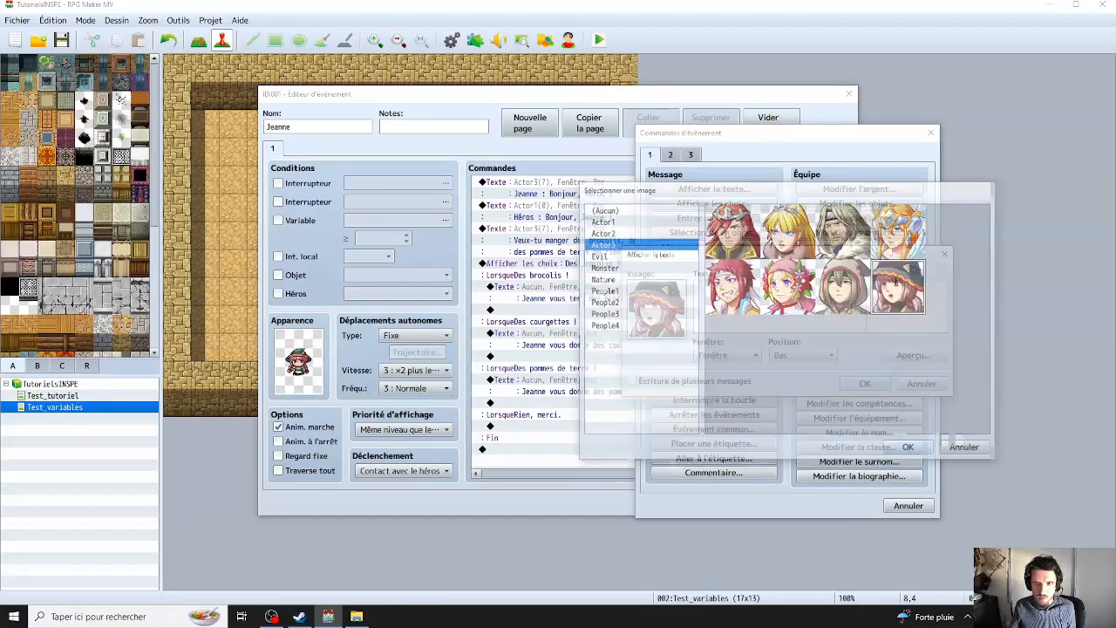
Enter "Jeanne : oh... tu n'as pas faim..." as the message of the "Rien, merci." branch
type("Jeanne :")
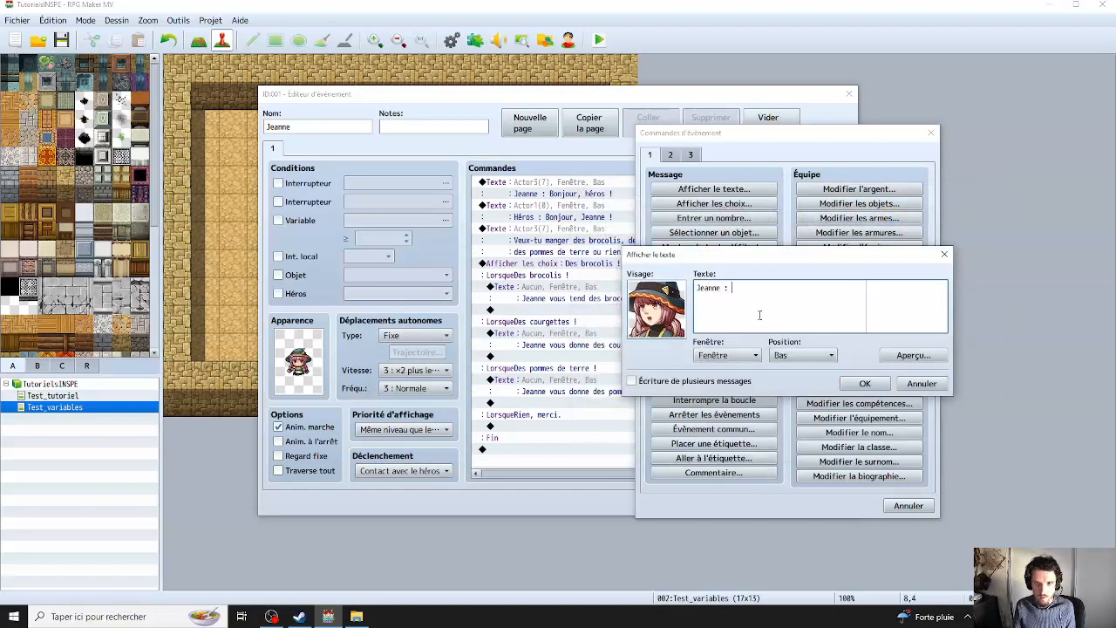
type(" oh... tru")
key("BackSpace")
key("BackSpace")
key("BackSpace")
type("u n'as pas faim...")
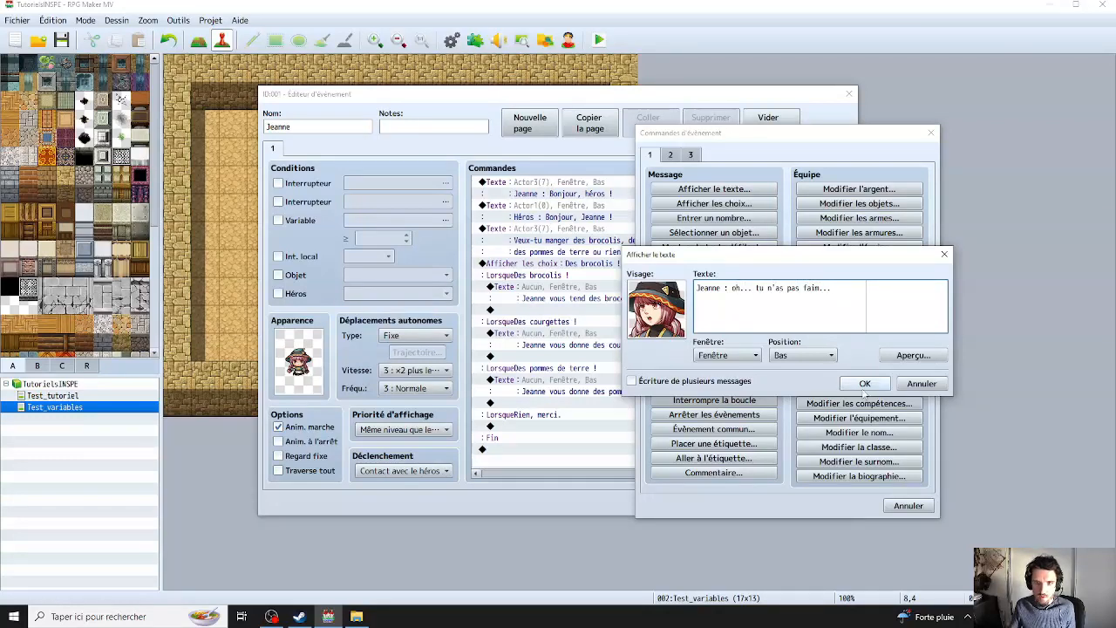
left_click(862, 383)
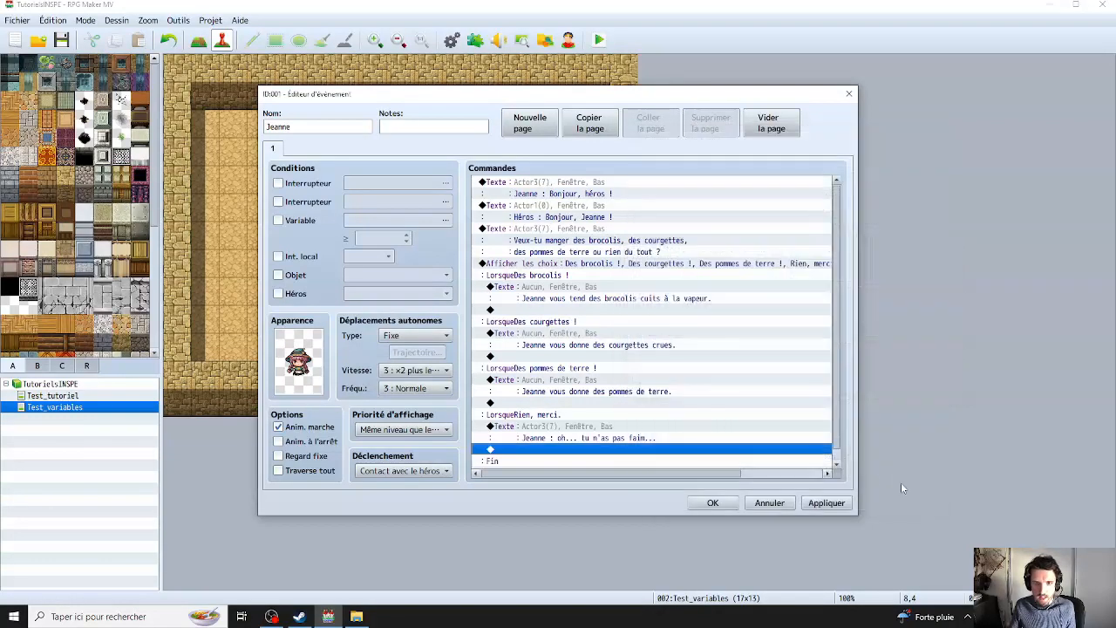
Examine the item-change command's options for the "Des brocolis !" branch without adding the command
left_click(573, 337)
right_click(569, 359)
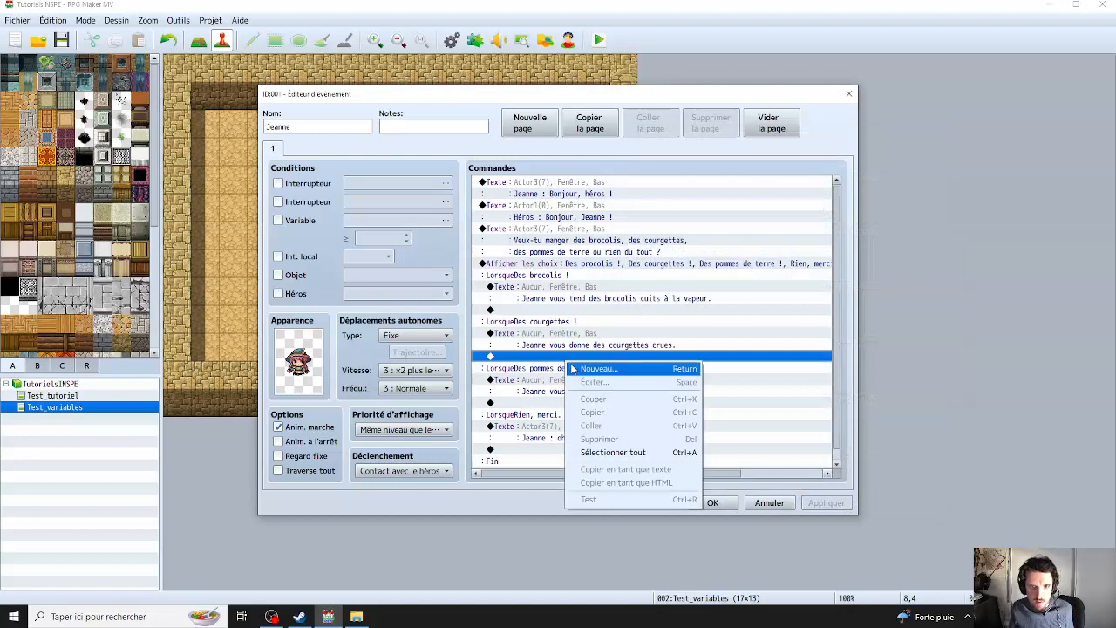
left_click(558, 311)
right_click(539, 310)
left_click(569, 318)
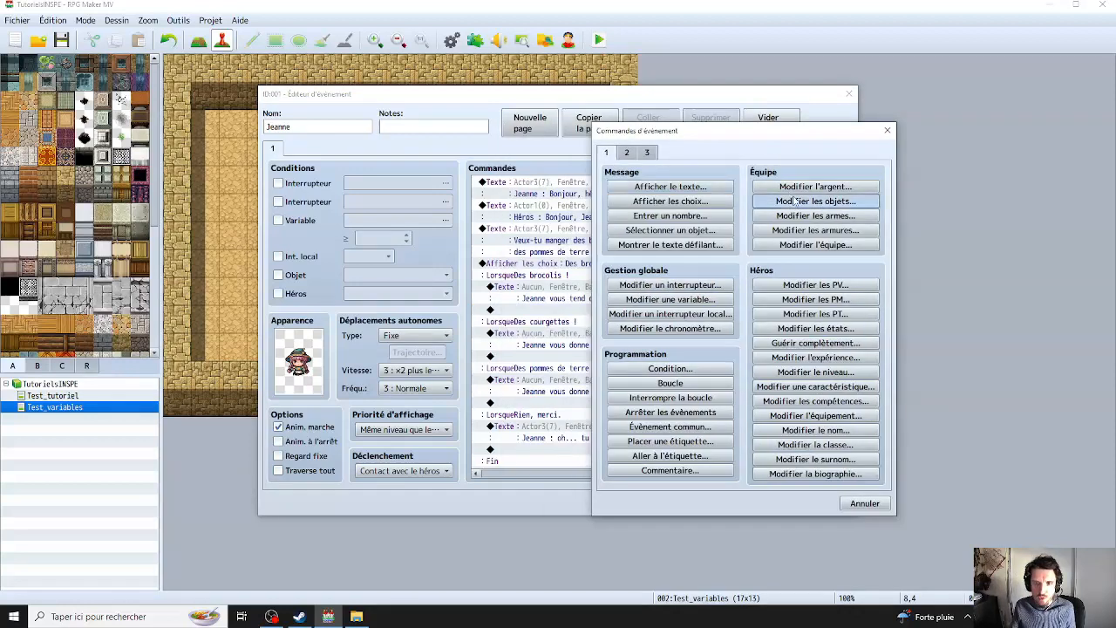
left_click(791, 201)
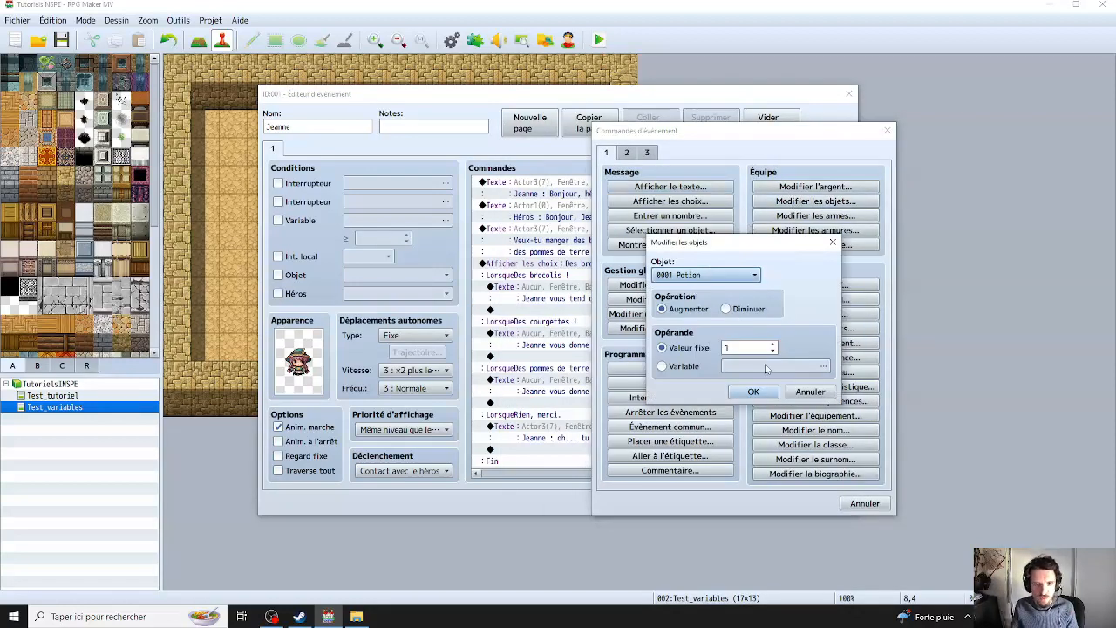
left_click(833, 243)
left_click(885, 131)
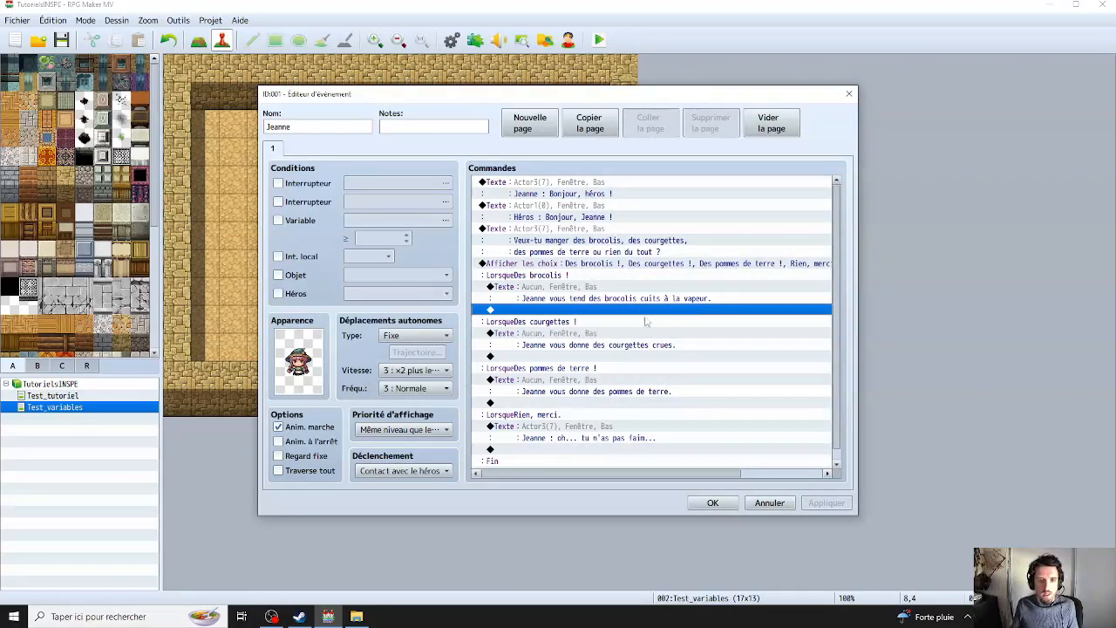
left_click(575, 357)
left_click(566, 404)
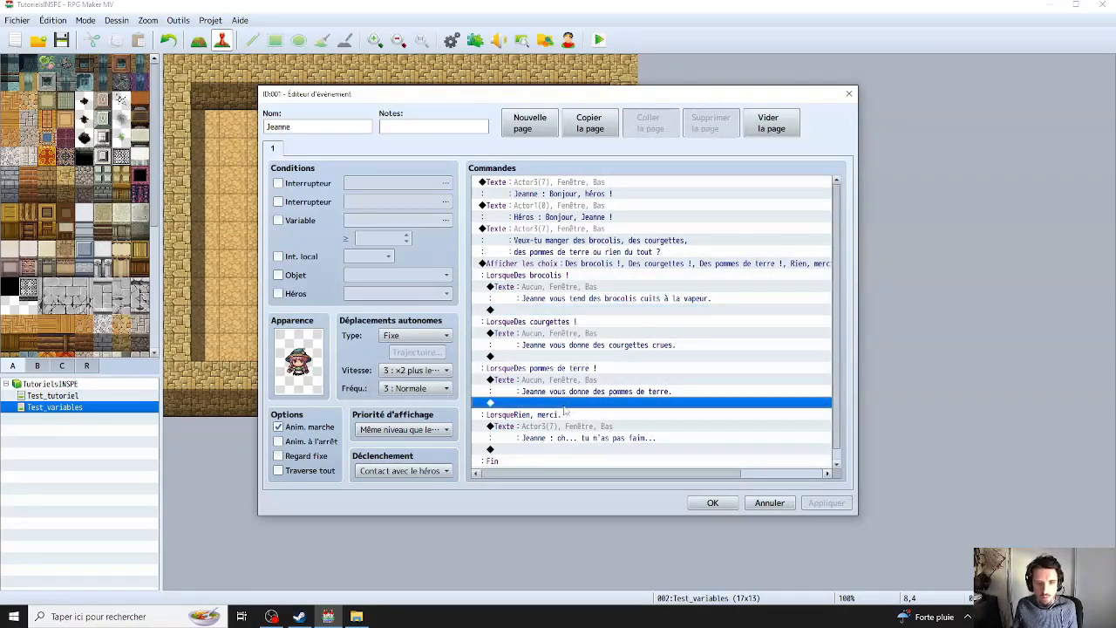
left_click(562, 310)
right_click(562, 309)
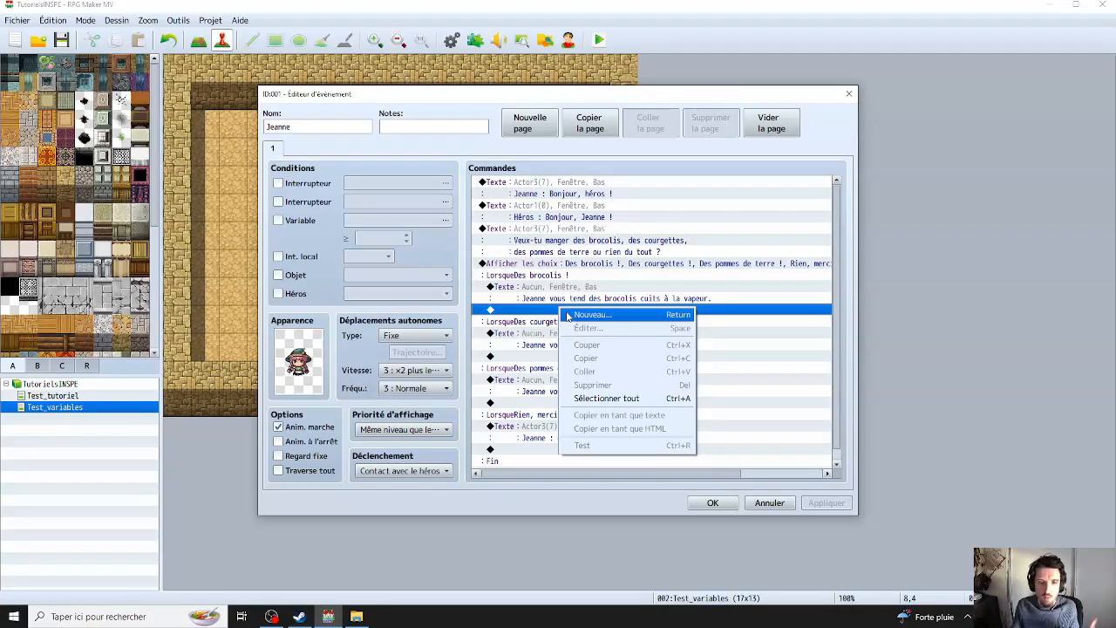
left_click(538, 316)
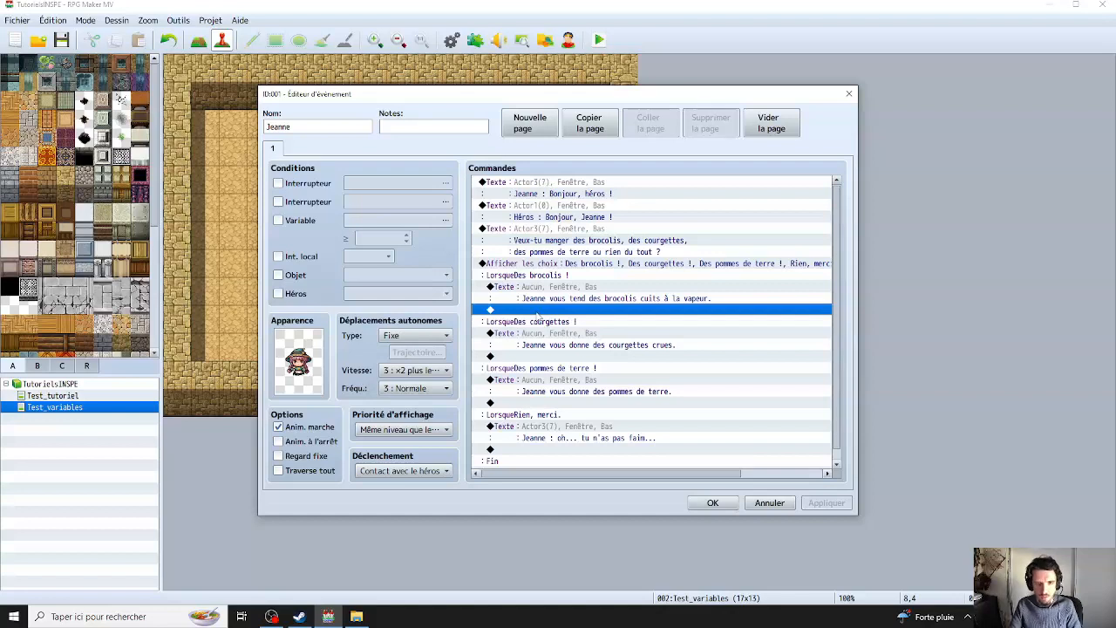
left_click(533, 264)
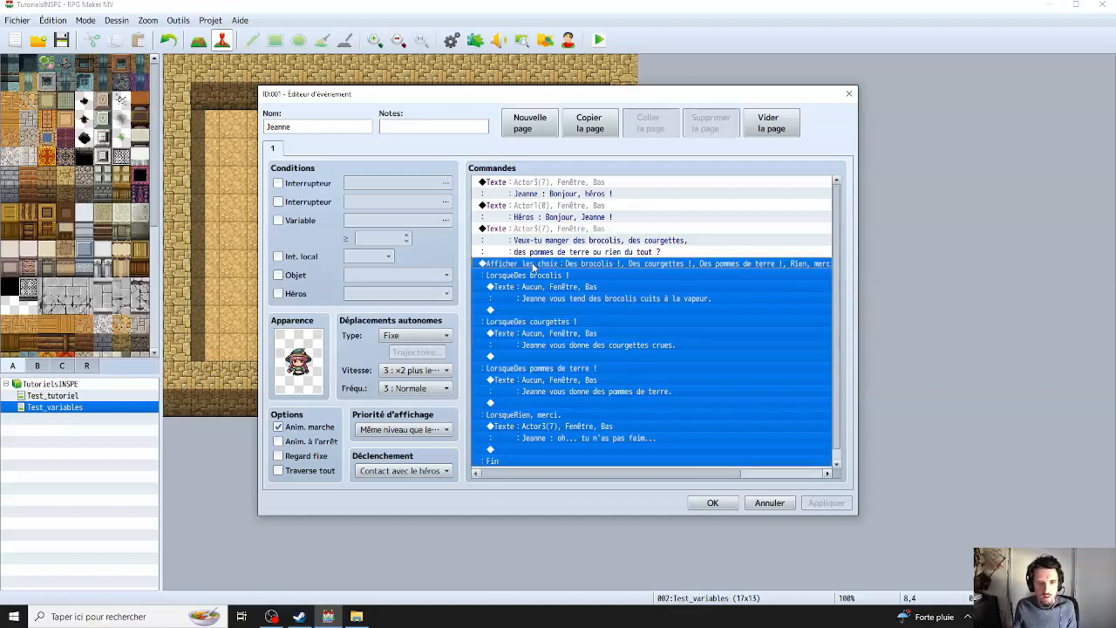
left_click(550, 309)
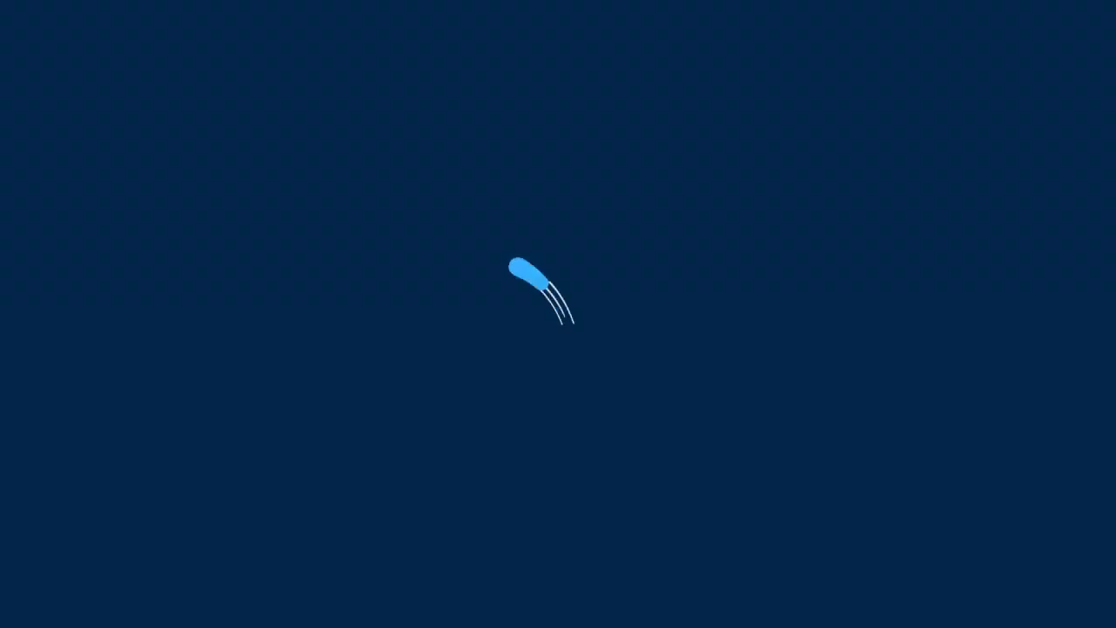